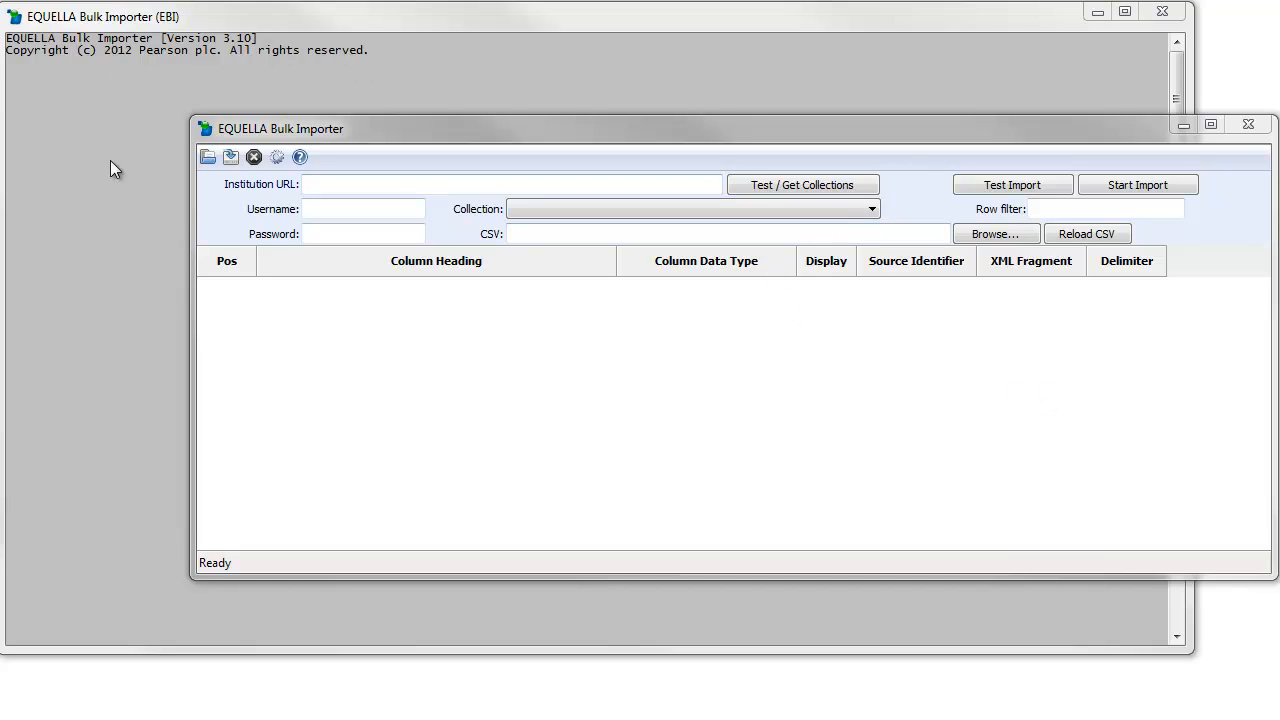
- Preview the EQUELLA Resources contribution form, then cancel the contribution
click(287, 22)
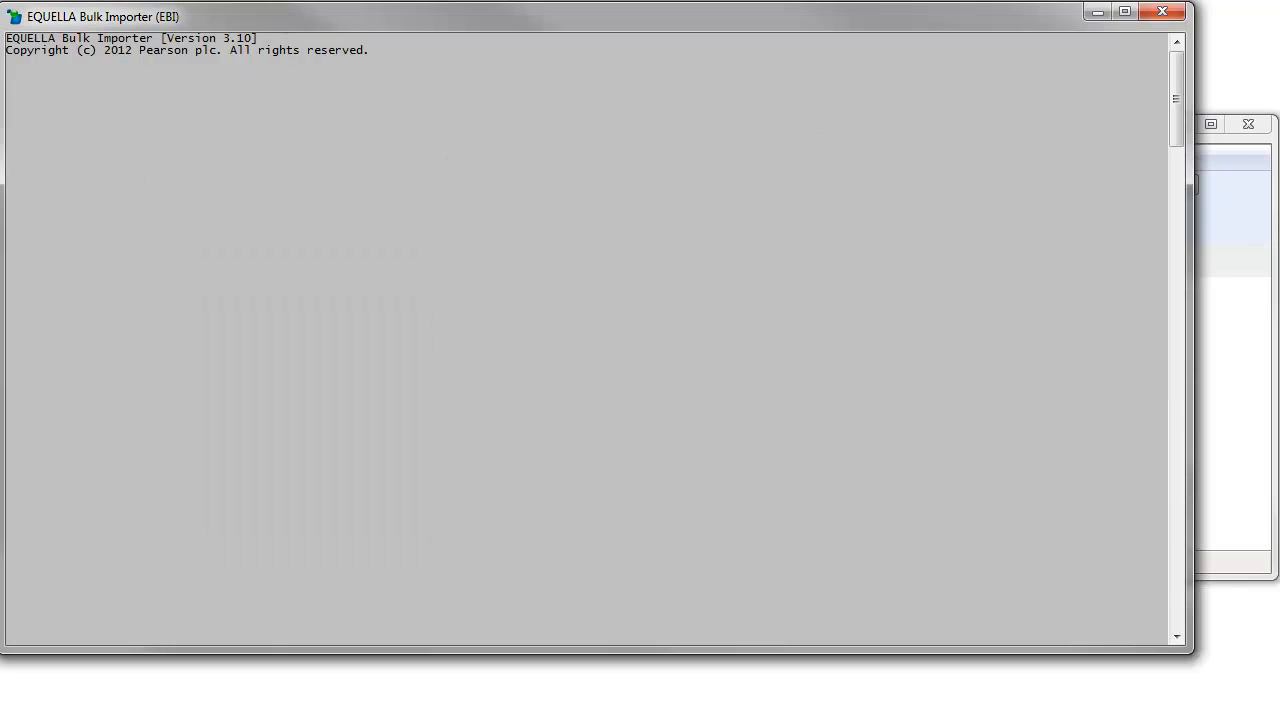
click(1234, 371)
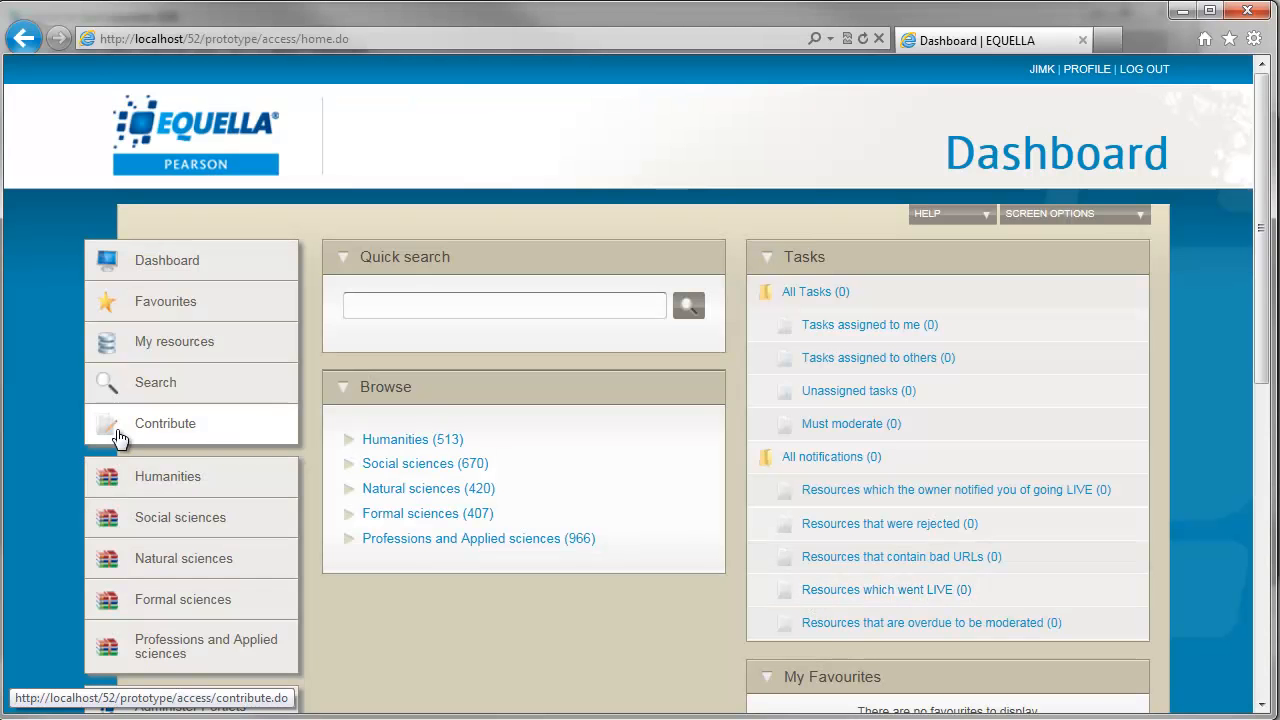
click(170, 430)
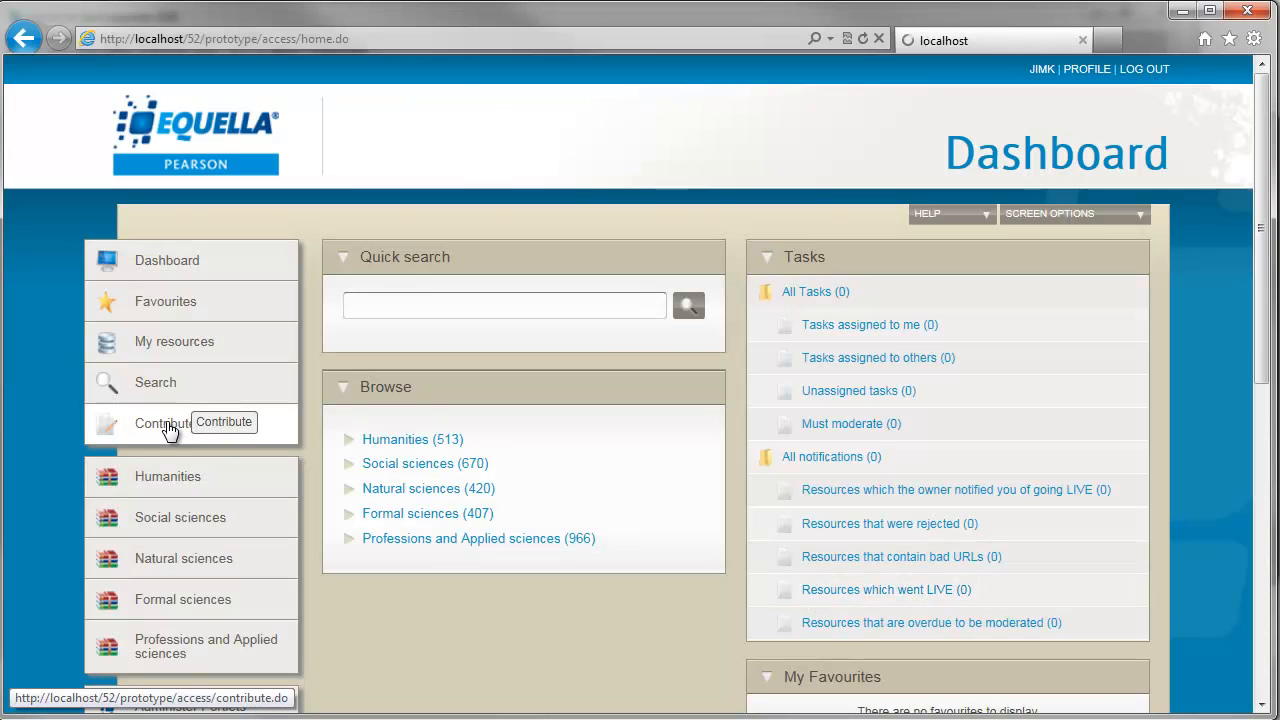
click(405, 566)
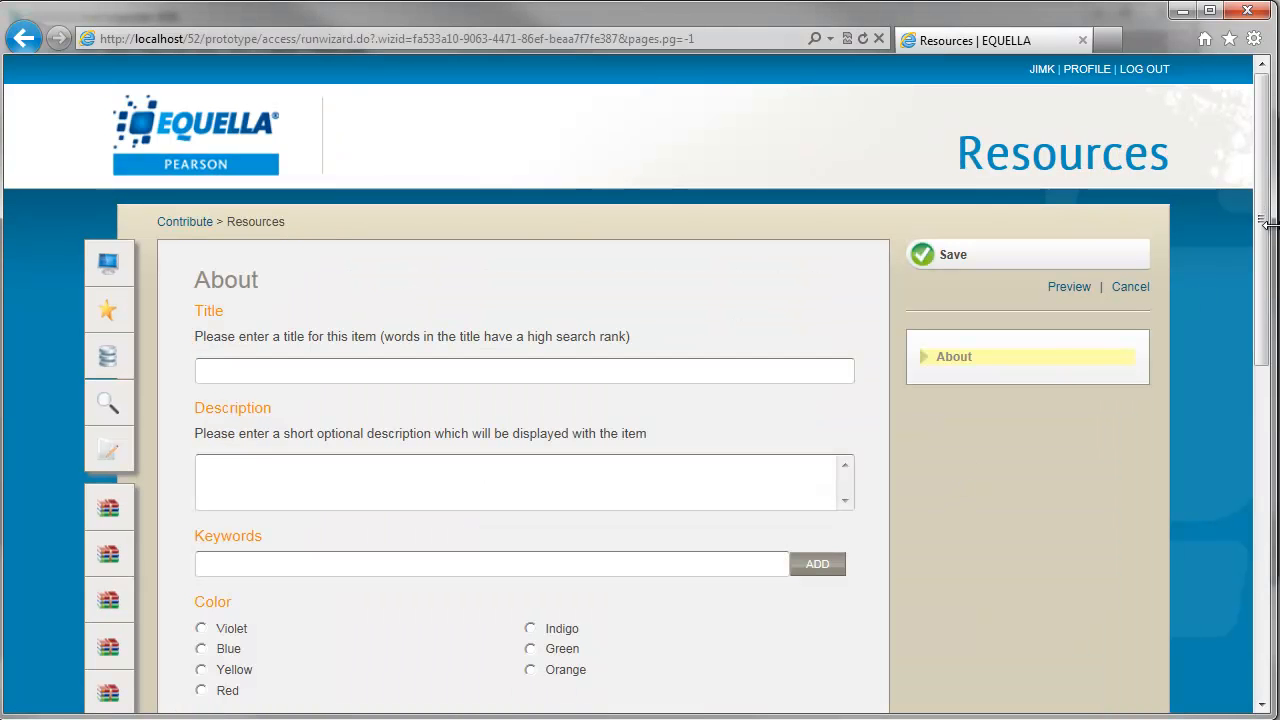
scroll(1262, 232, down, 3)
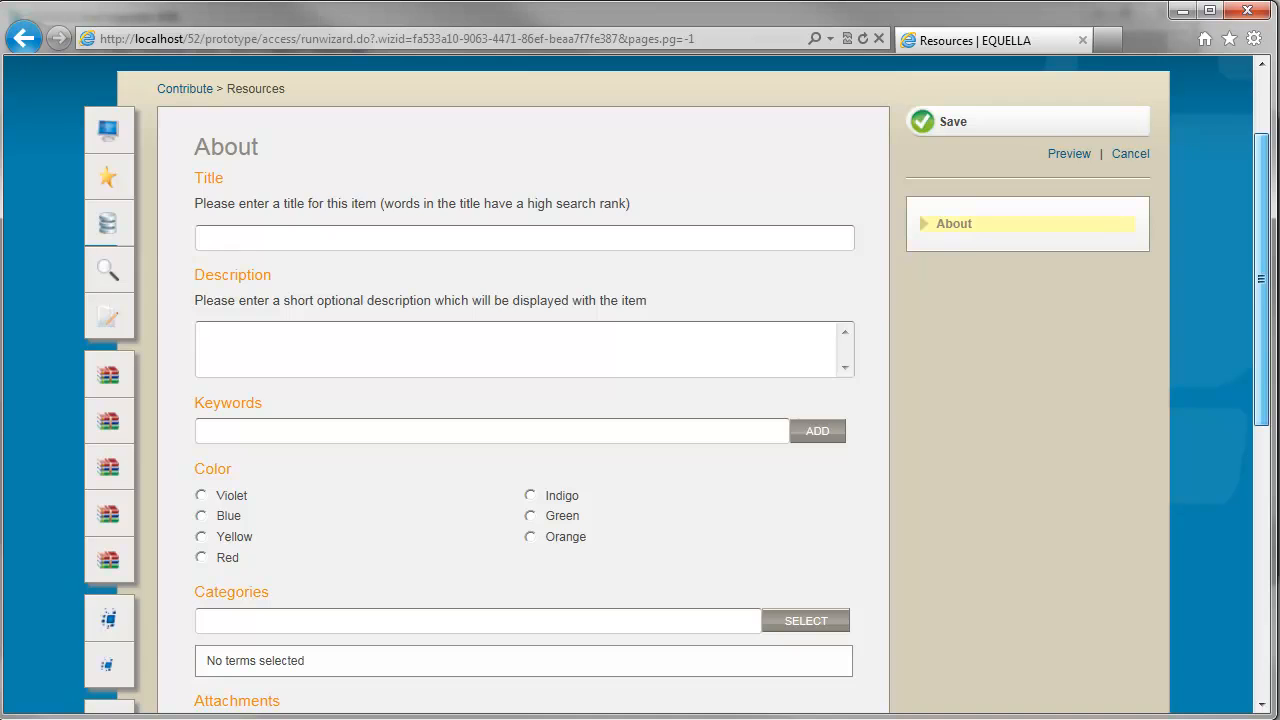
scroll(354, 434, down, 5)
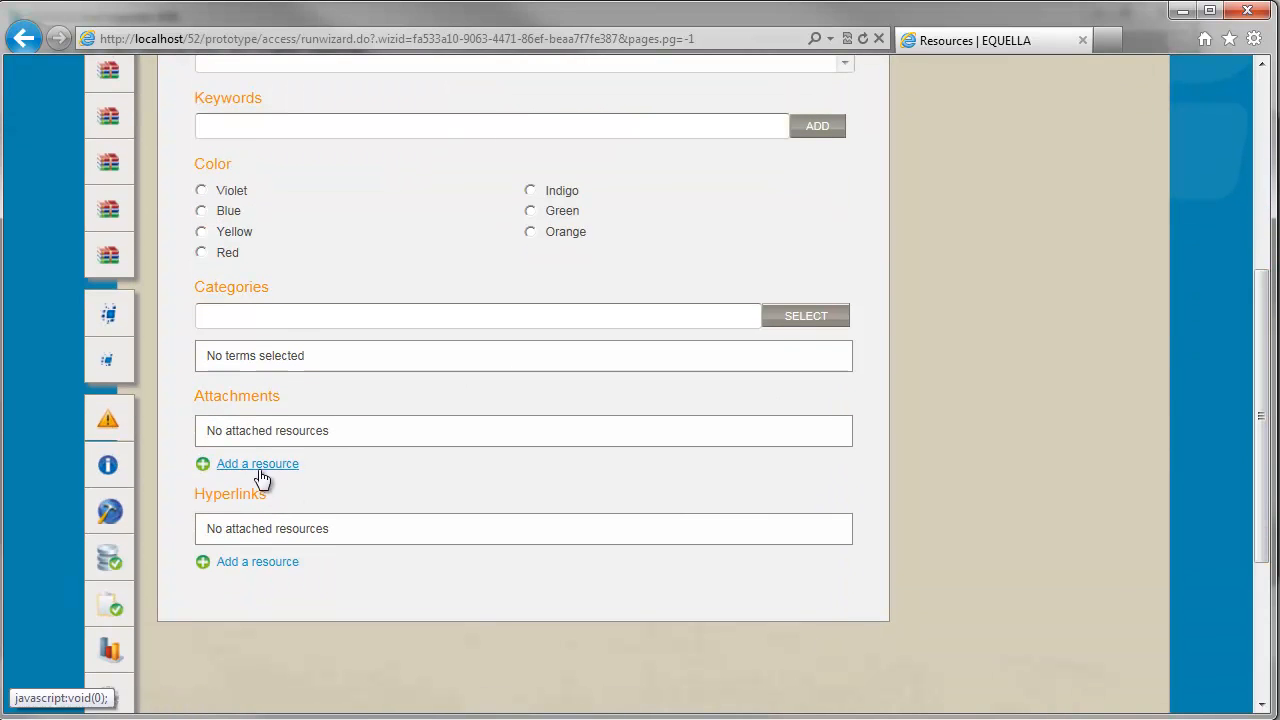
drag(1260, 530, 1232, 222)
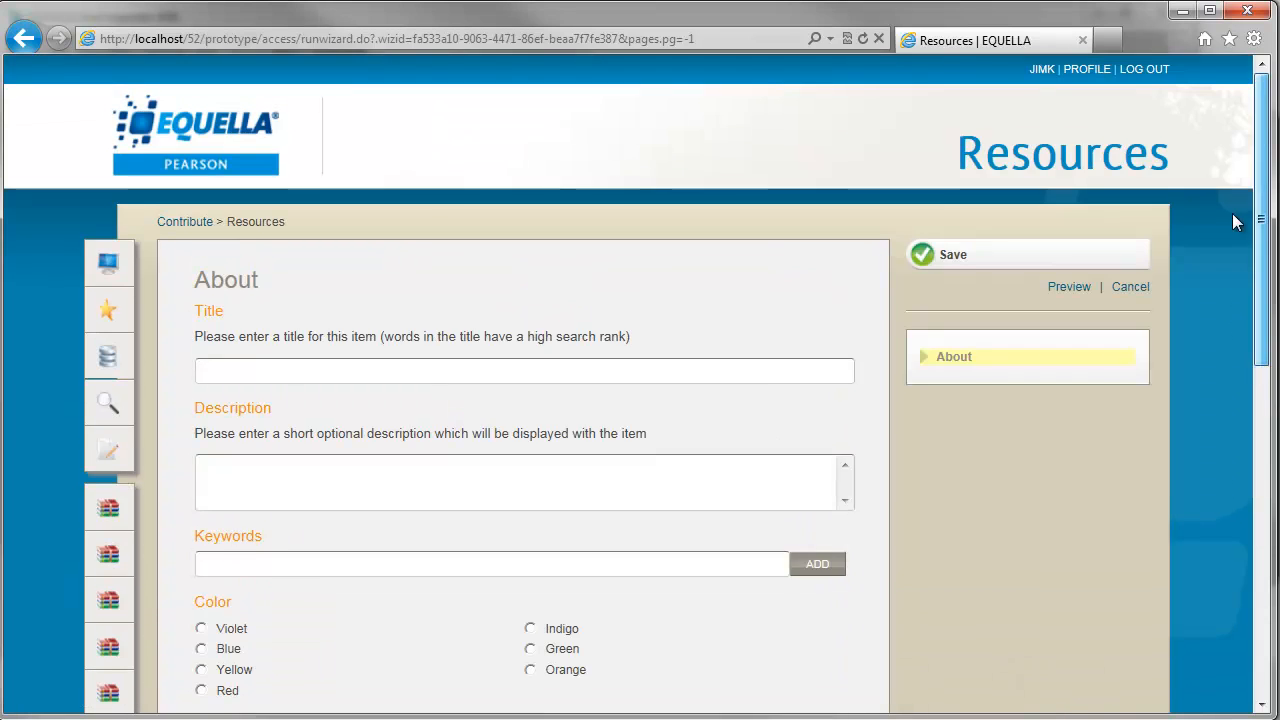
click(1135, 287)
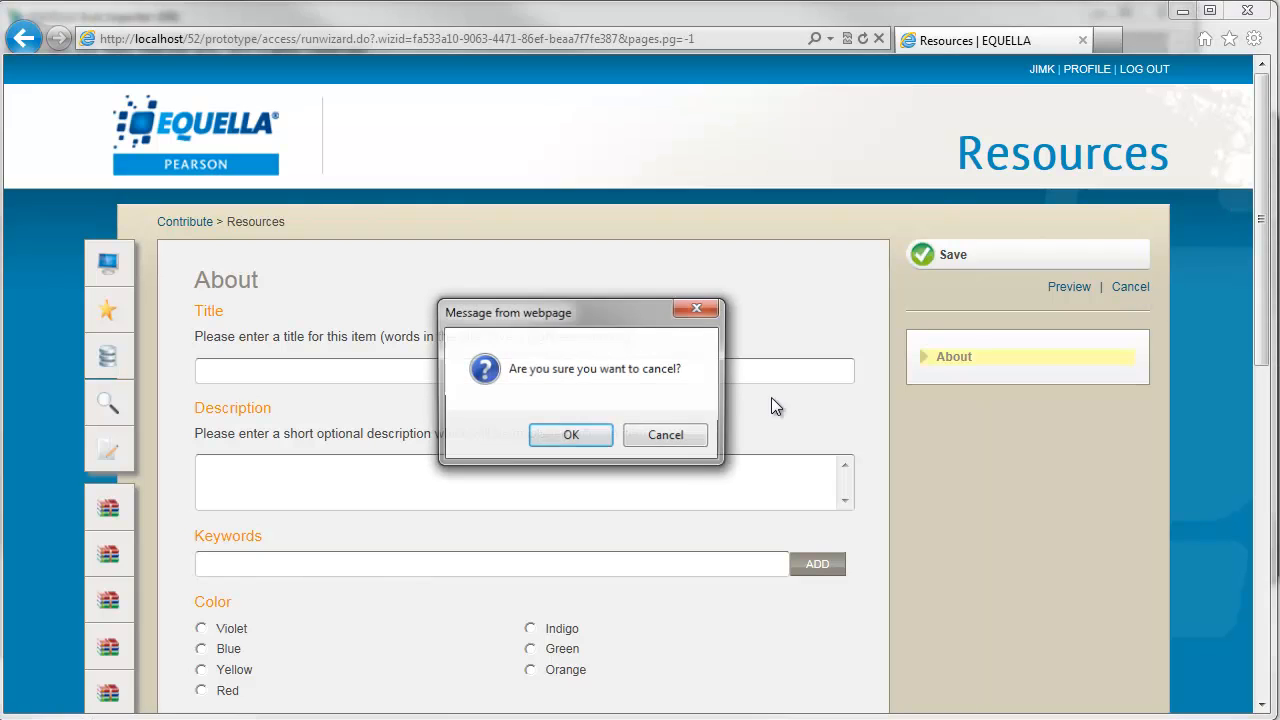
click(589, 444)
click(255, 40)
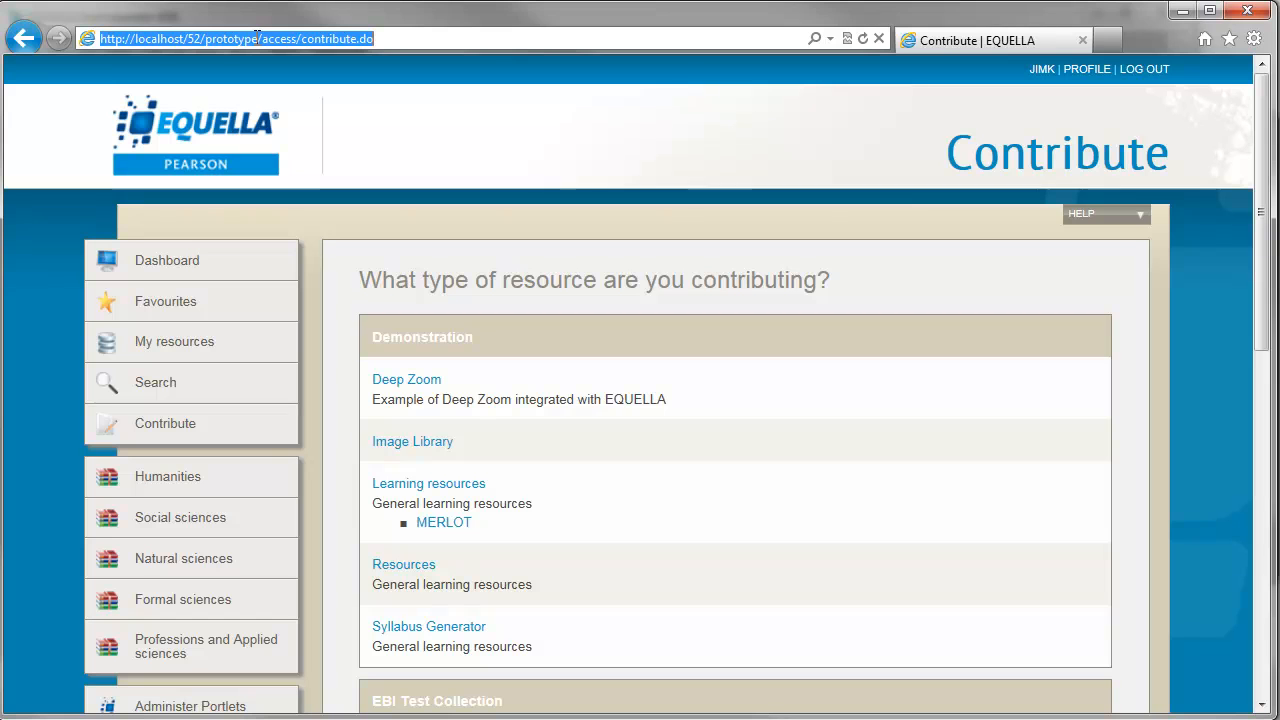
drag(258, 38, 45, 42)
key(ctrl+c)
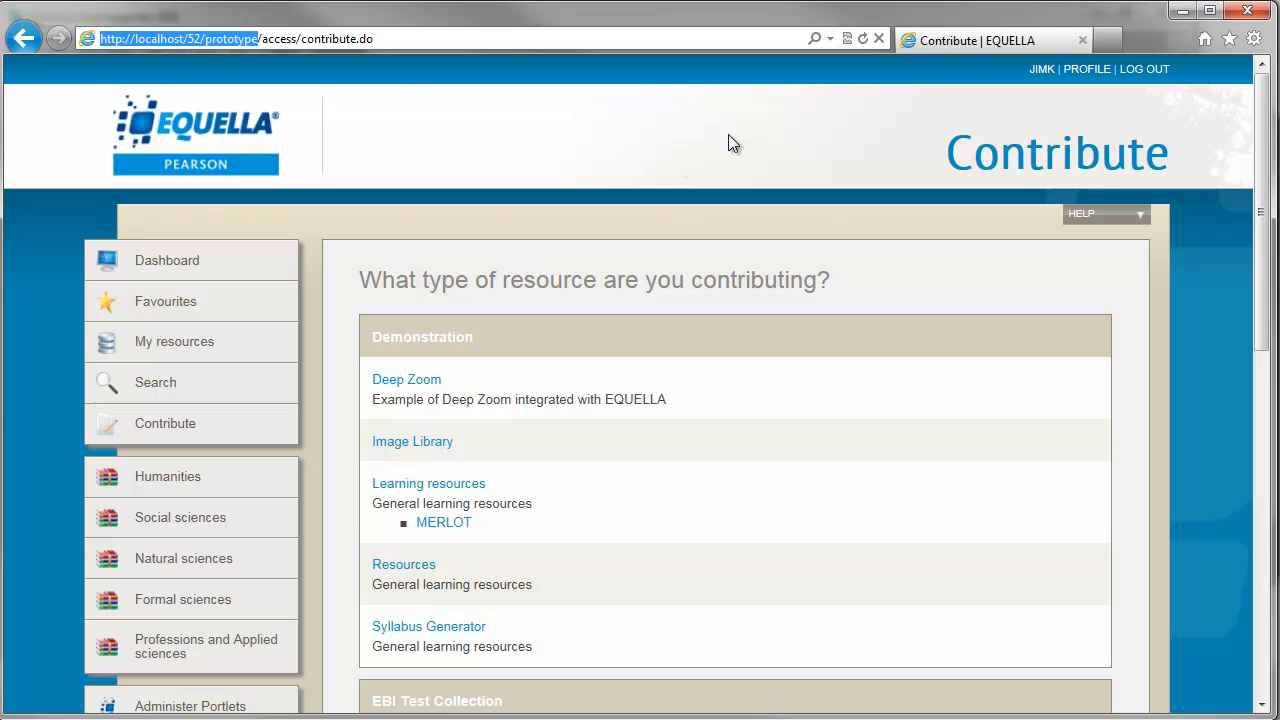
click(1182, 20)
click(403, 186)
key(ctrl+v)
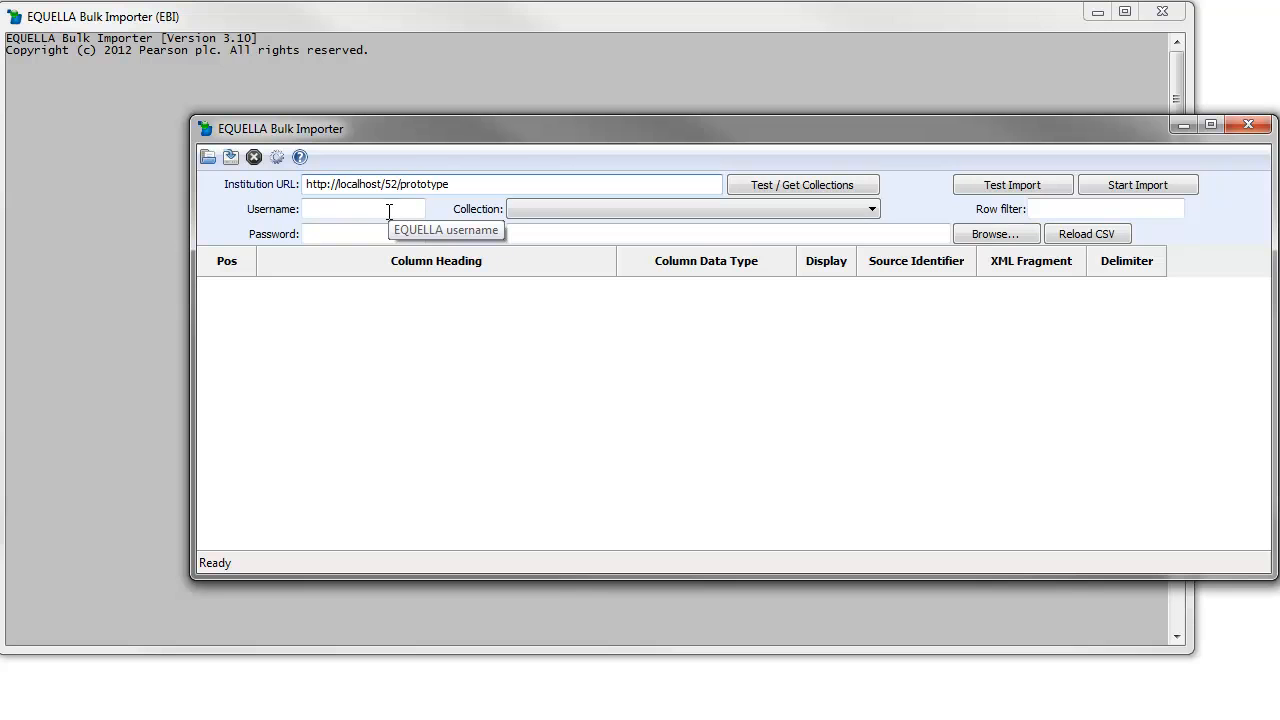
- Enter the administrator's username and password and confirm the connection test succeeds
click(389, 210)
text(jimk)
key(Tab)
text(passwor)
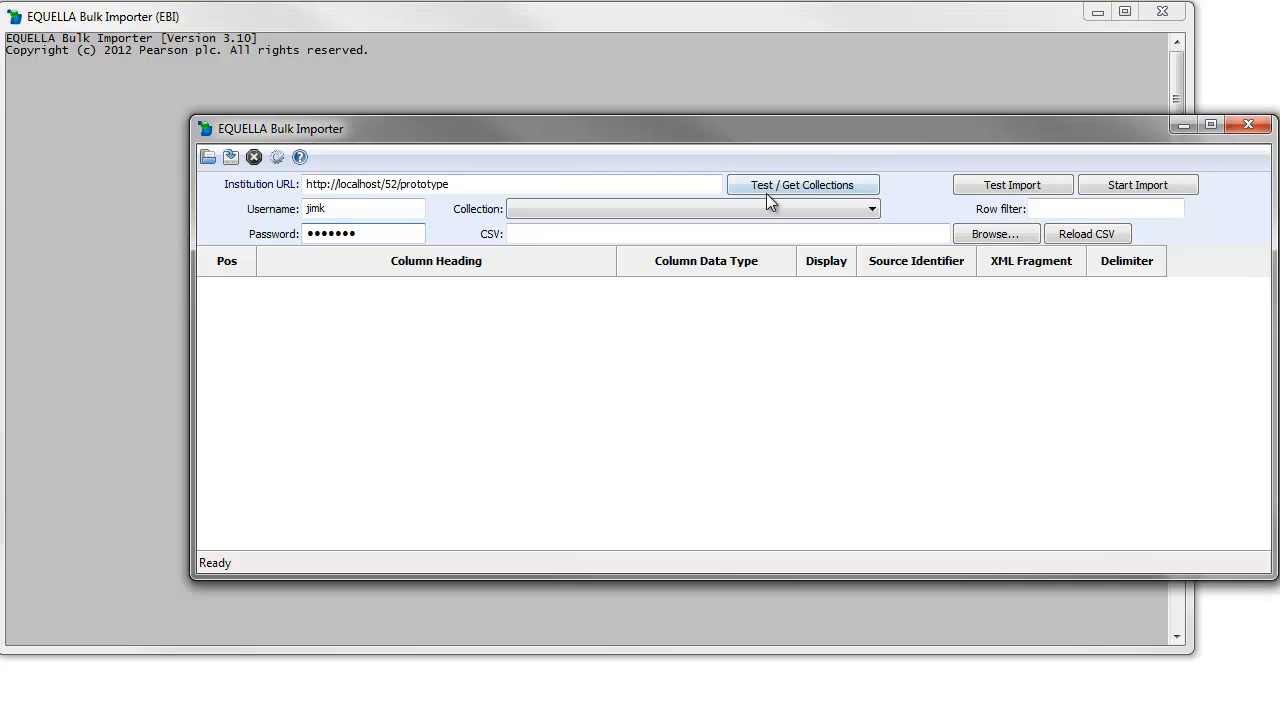
click(811, 185)
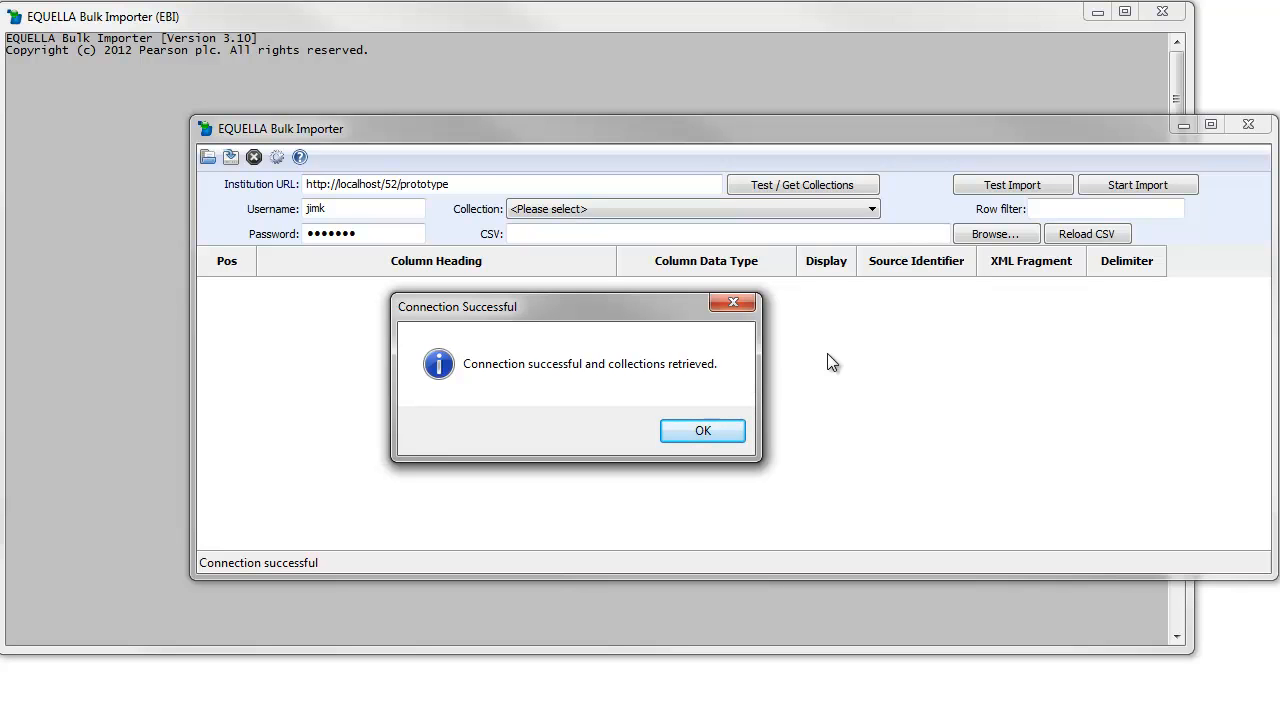
click(735, 440)
- Choose Resources as the target collection
click(870, 210)
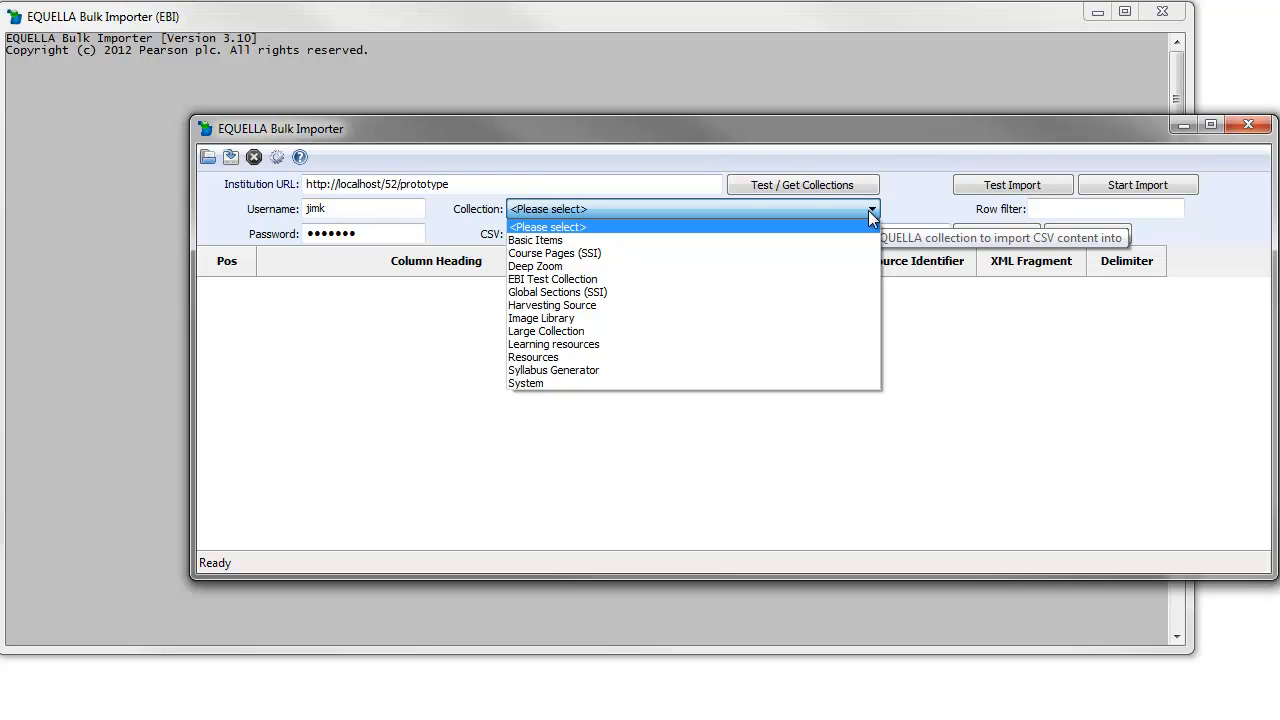
click(638, 358)
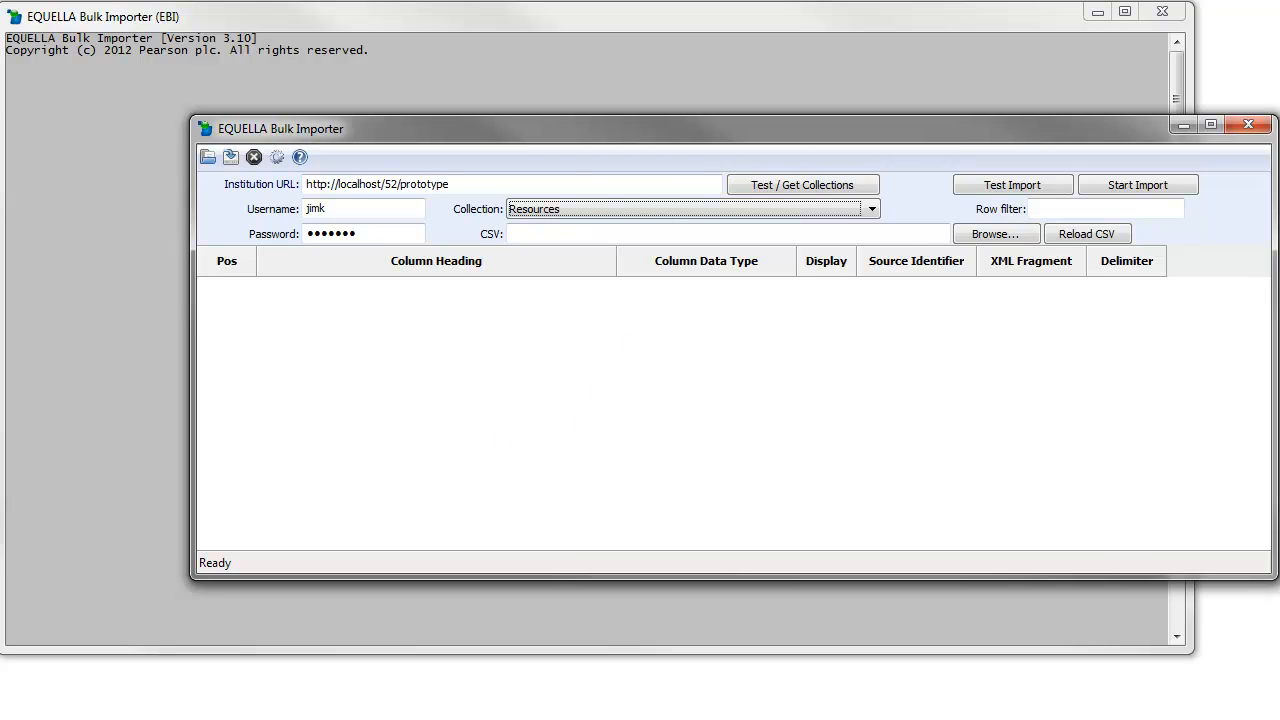
key(alt+Tab)
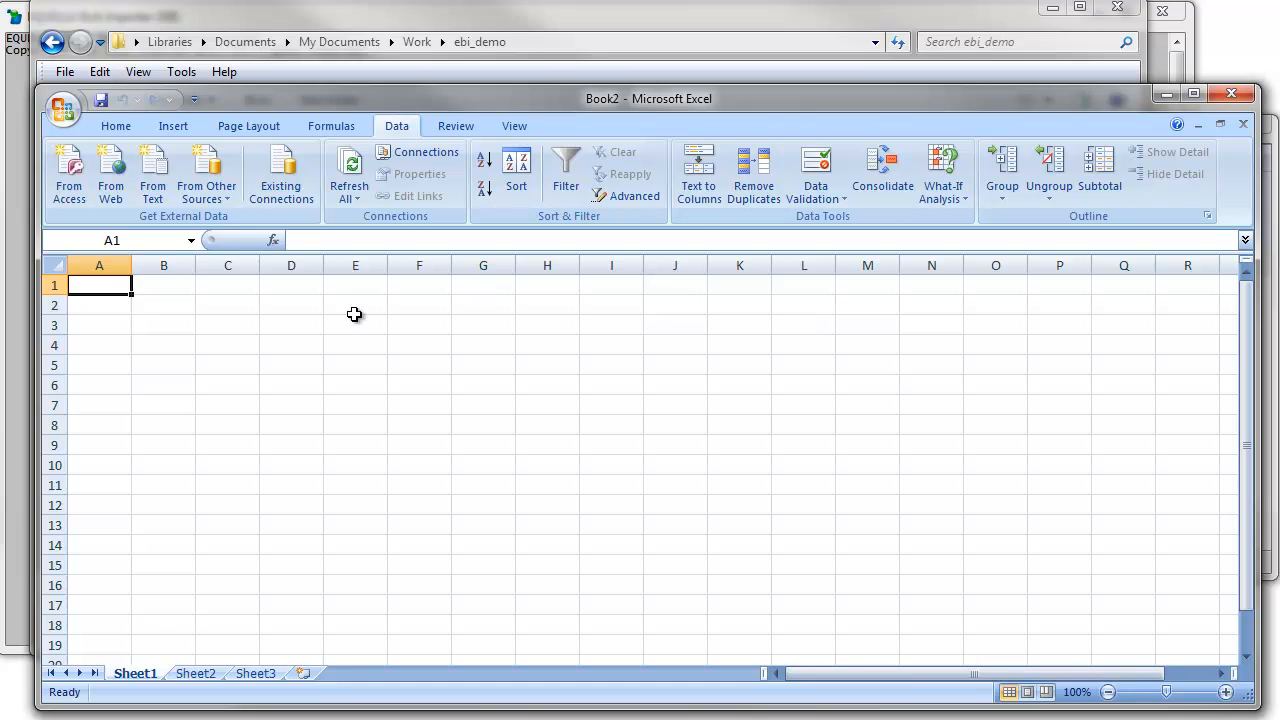
- Select cells in Book2's empty first row, ending back on A1
click(168, 286)
click(236, 288)
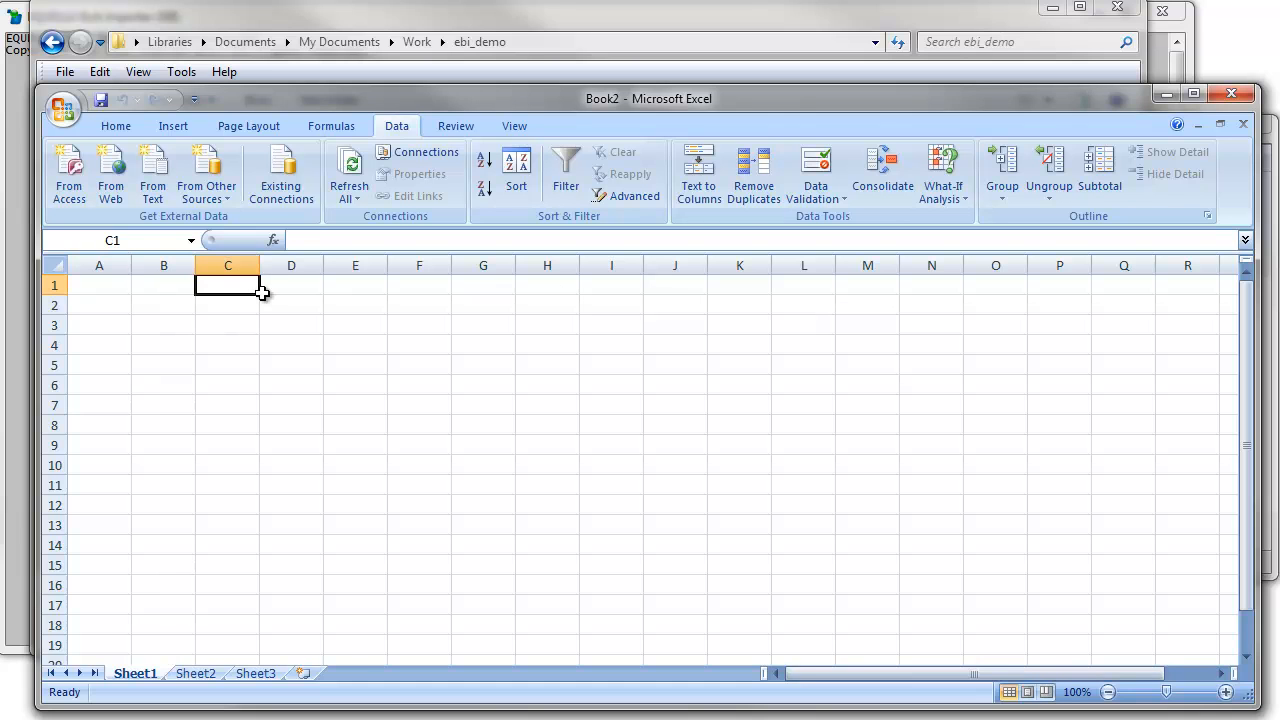
click(107, 277)
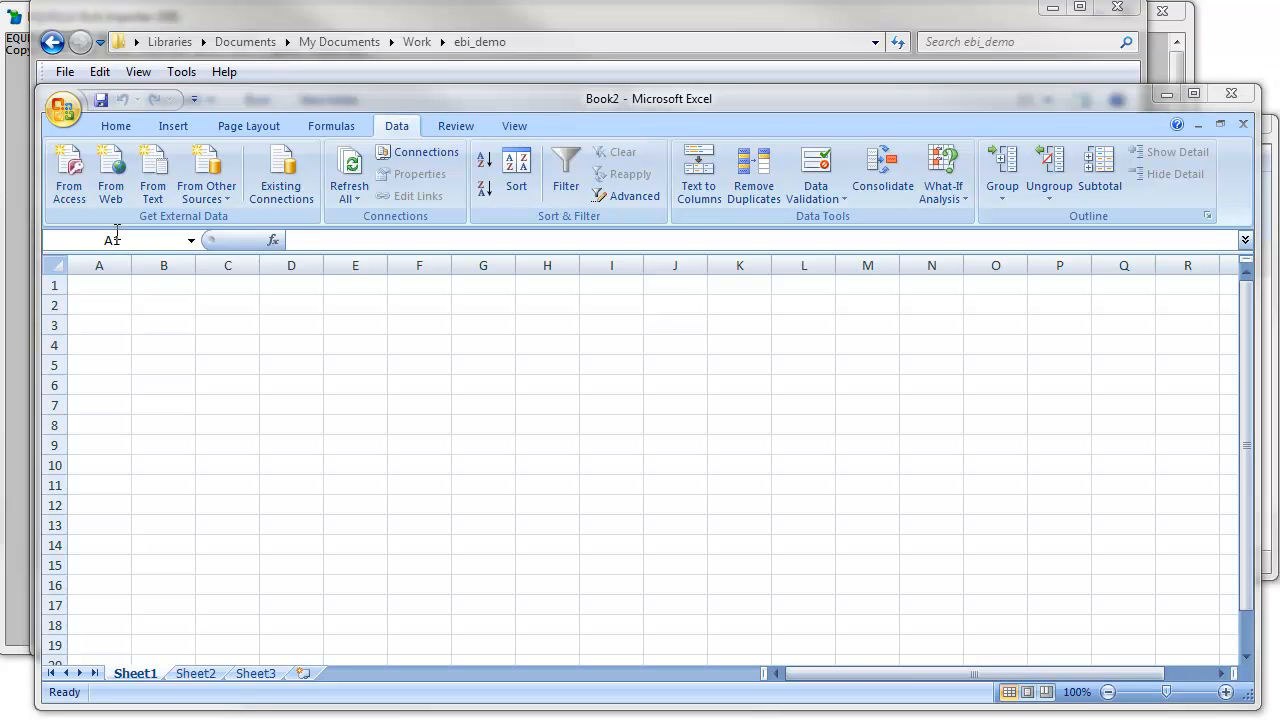
- Paste the three resource titles into A2:A4 and autofit column A
click(106, 308)
text(Circular Motion Diagram Uniform Circular Motion Quiz Uniform Circular Motion Interactive)
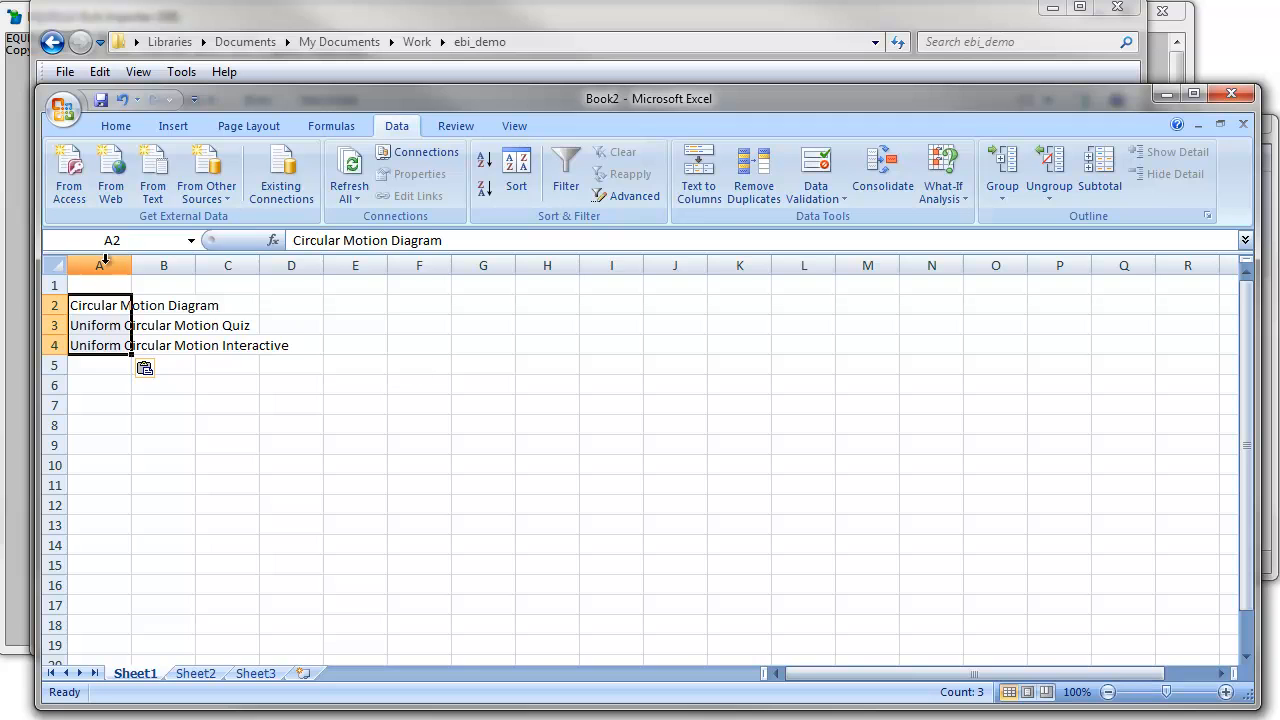
double_click(131, 265)
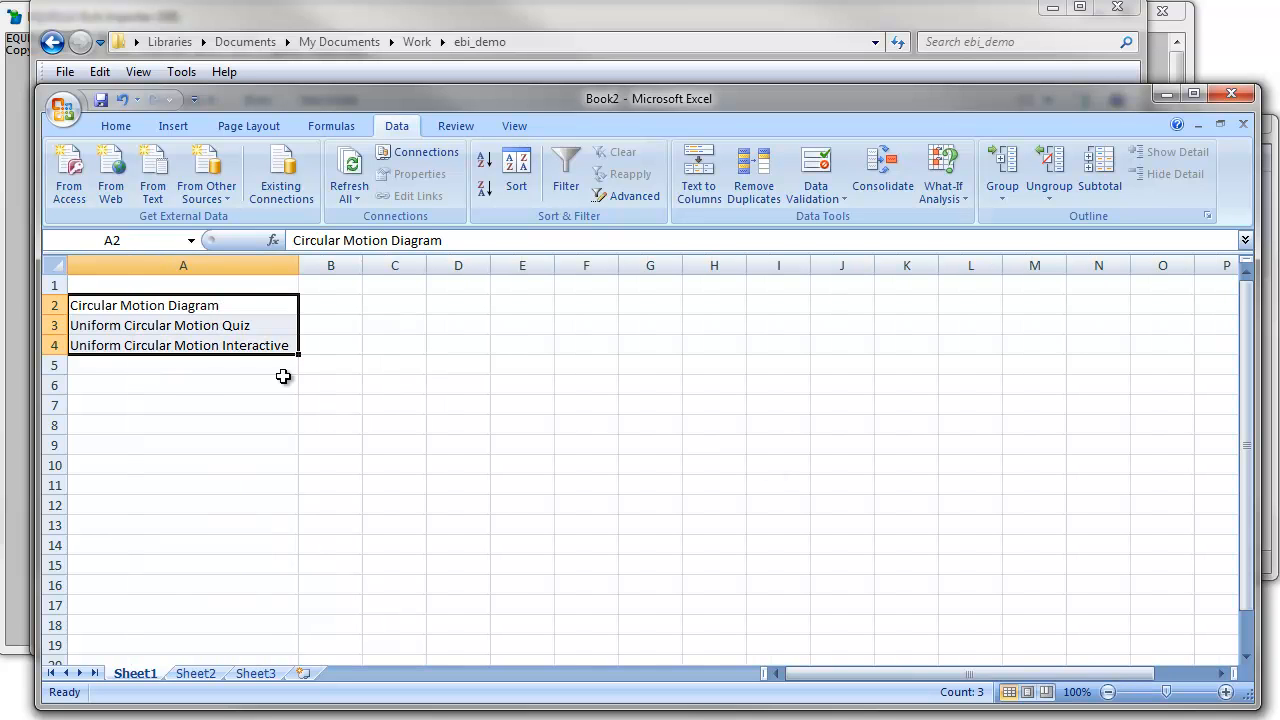
click(161, 284)
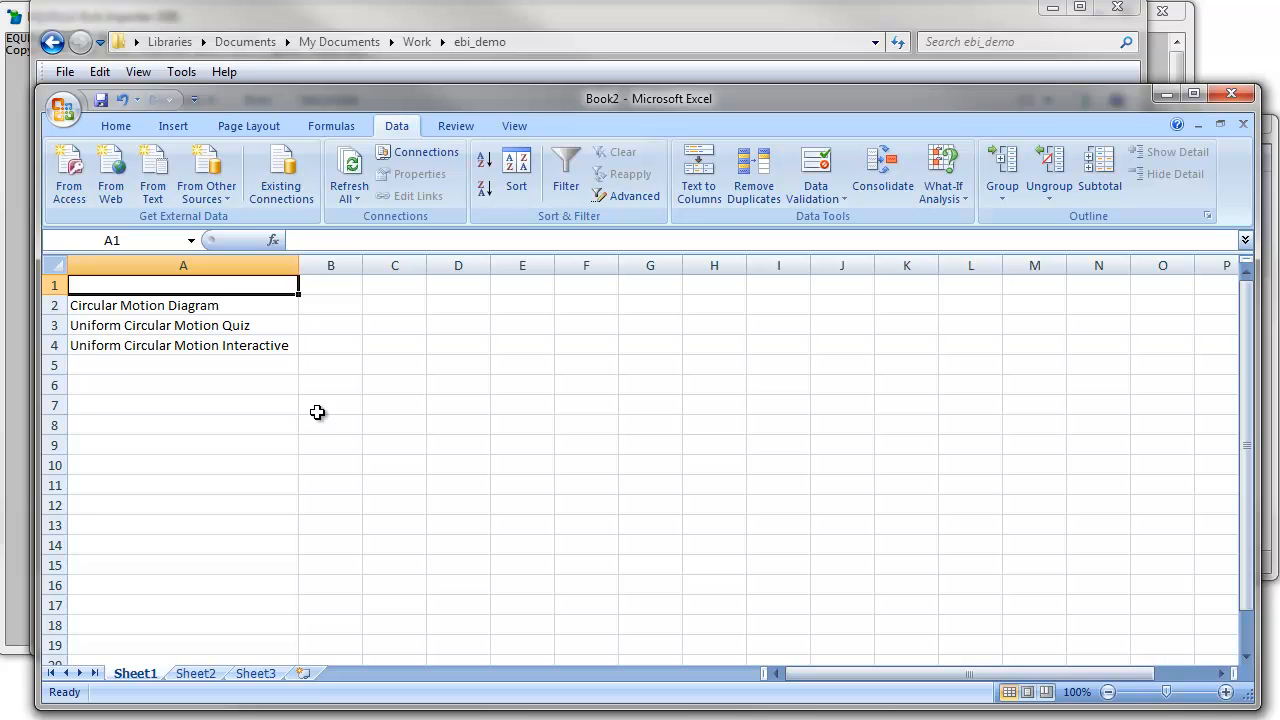
click(247, 710)
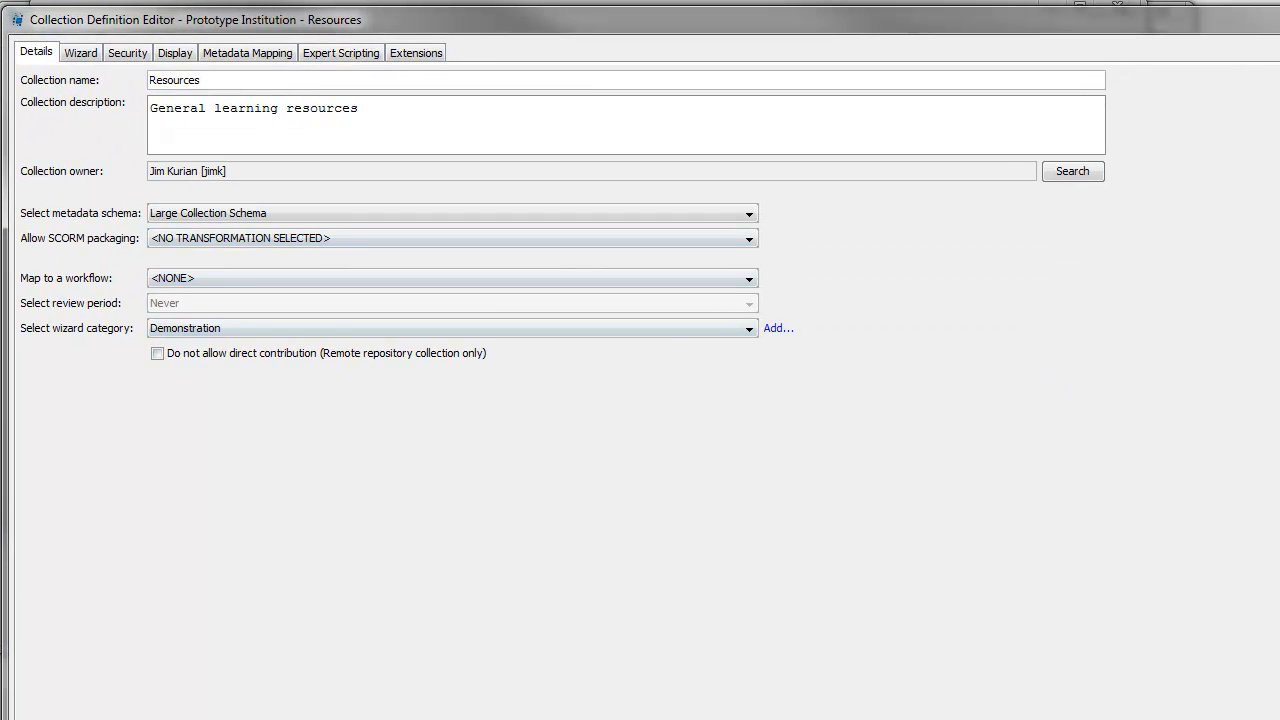
- Check that the Resources wizard's About > Title control targets /metadata/title
click(93, 50)
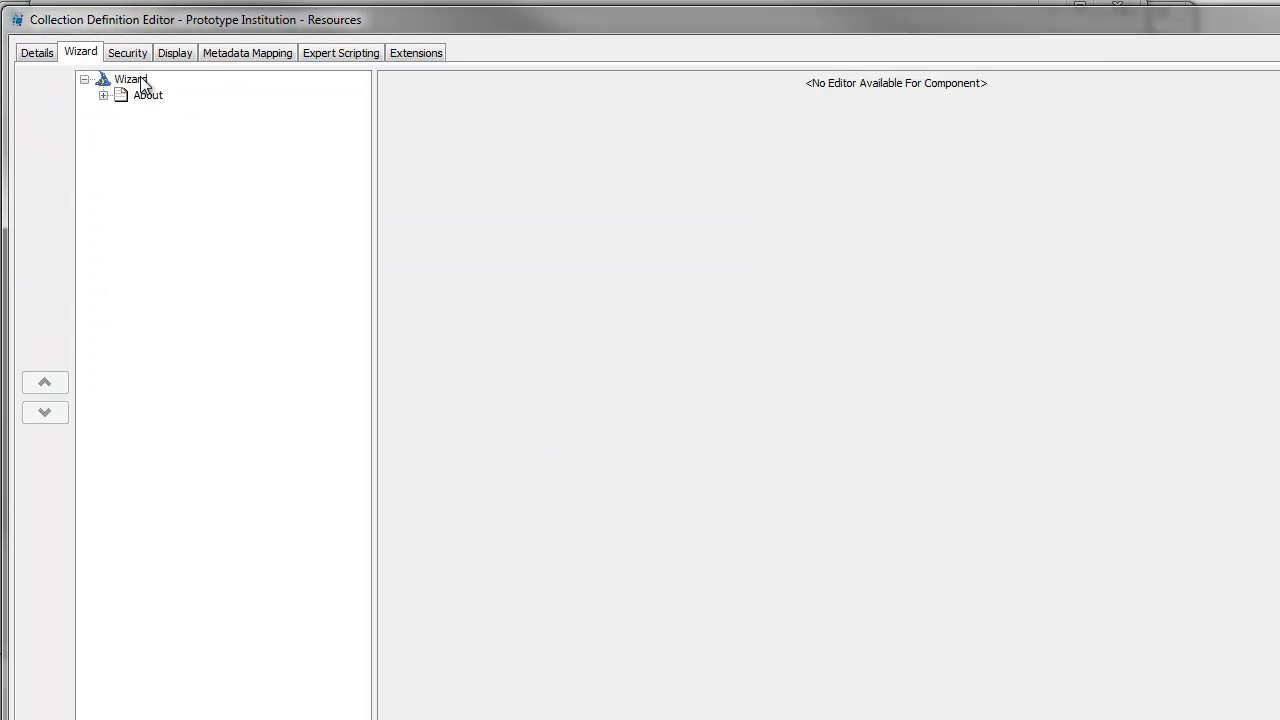
click(104, 95)
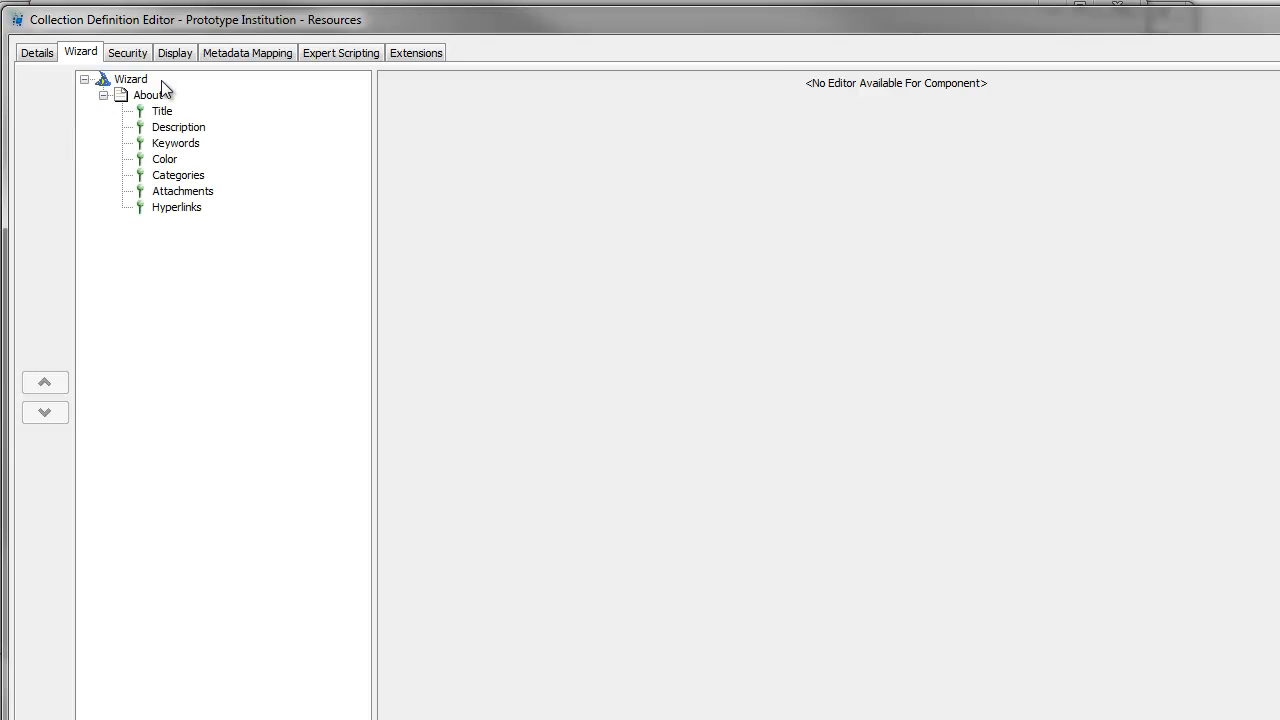
click(164, 110)
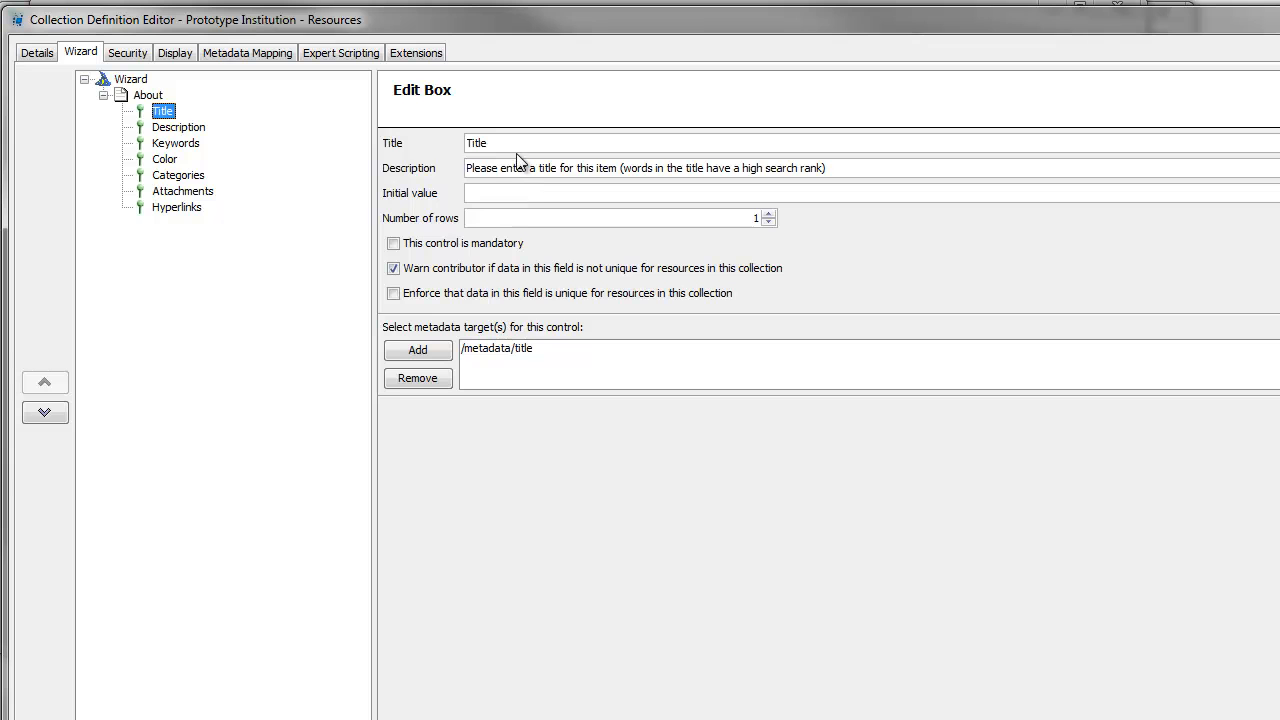
click(502, 145)
click(835, 144)
click(490, 348)
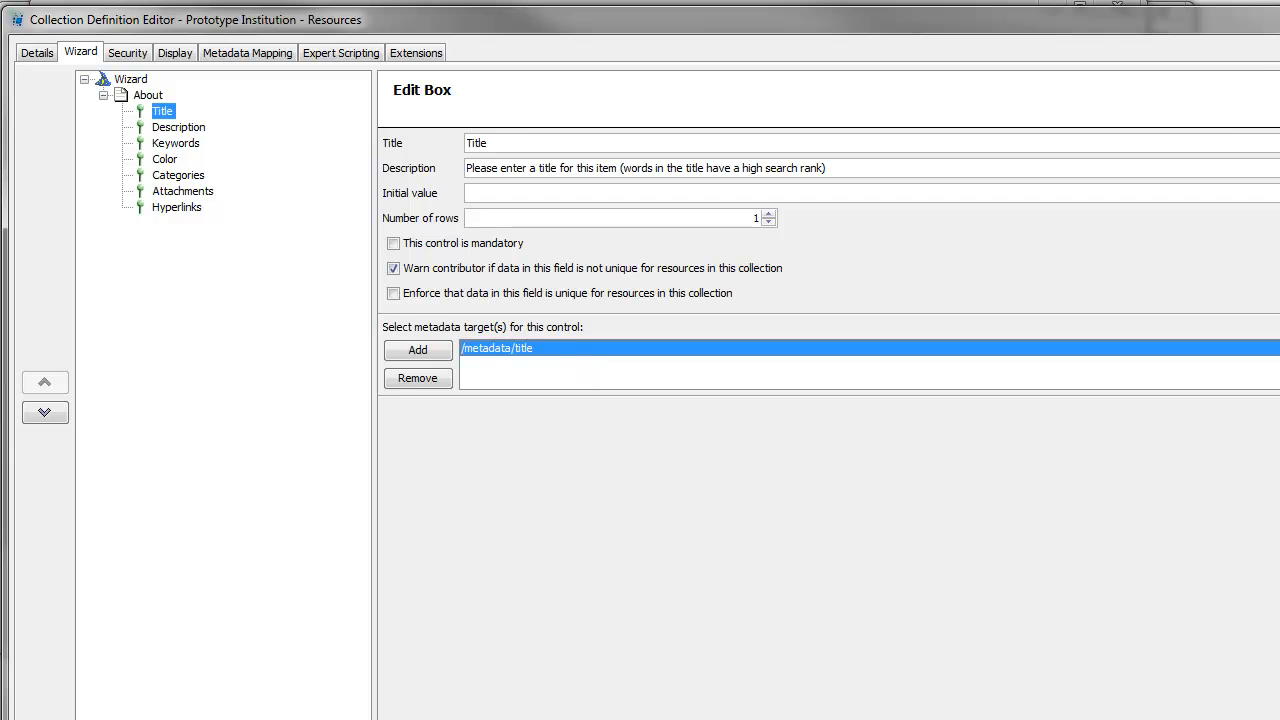
key(alt+Tab)
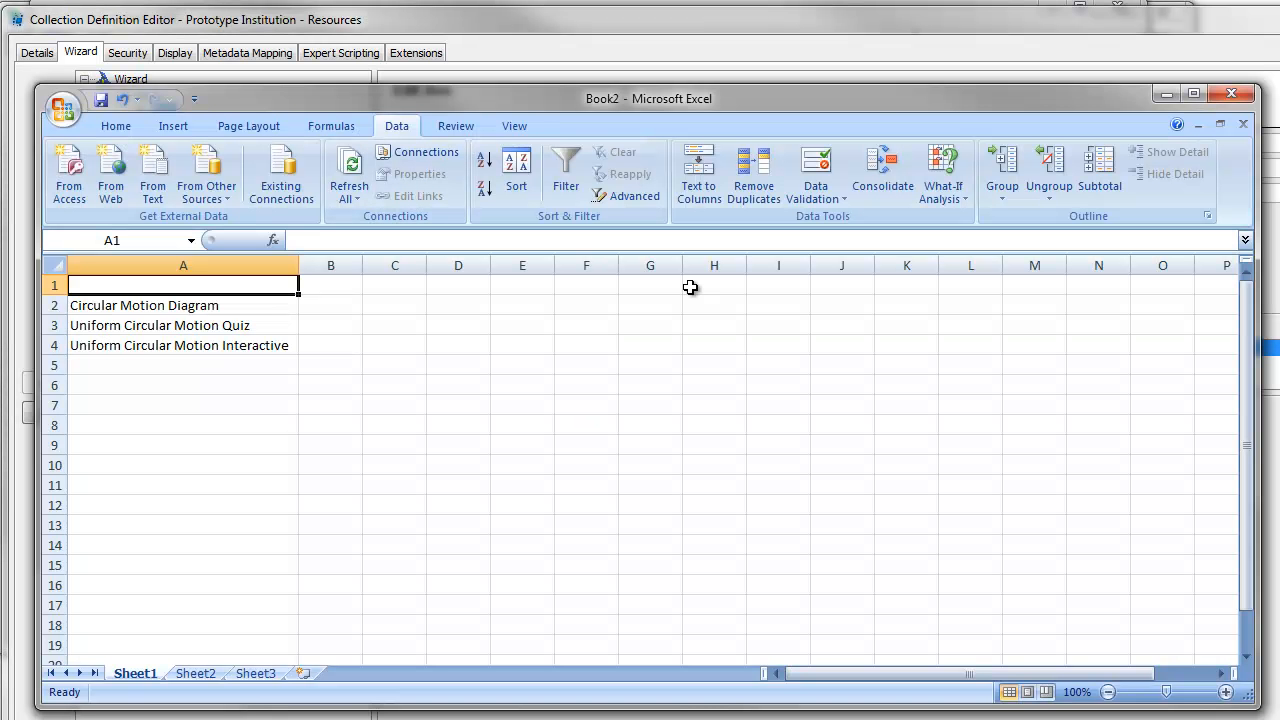
- Enter the header metadata/title in cell A1
text(metadata)
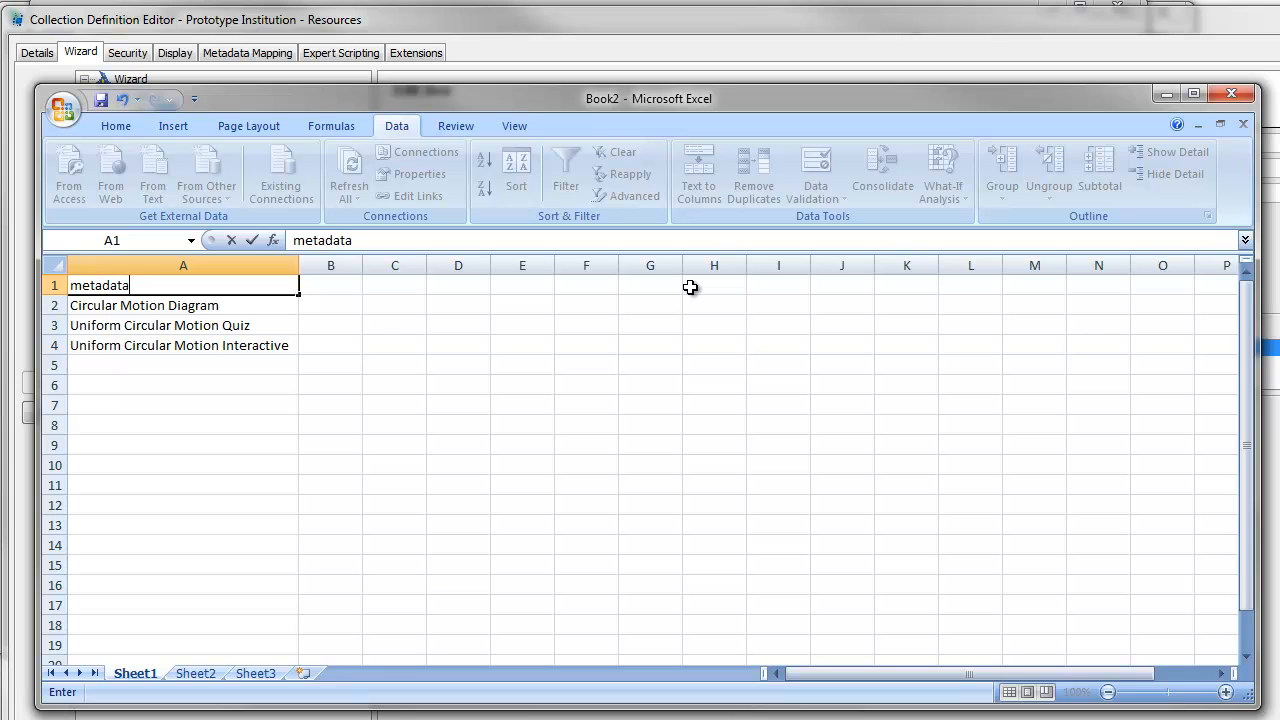
text(/title)
key(Return)
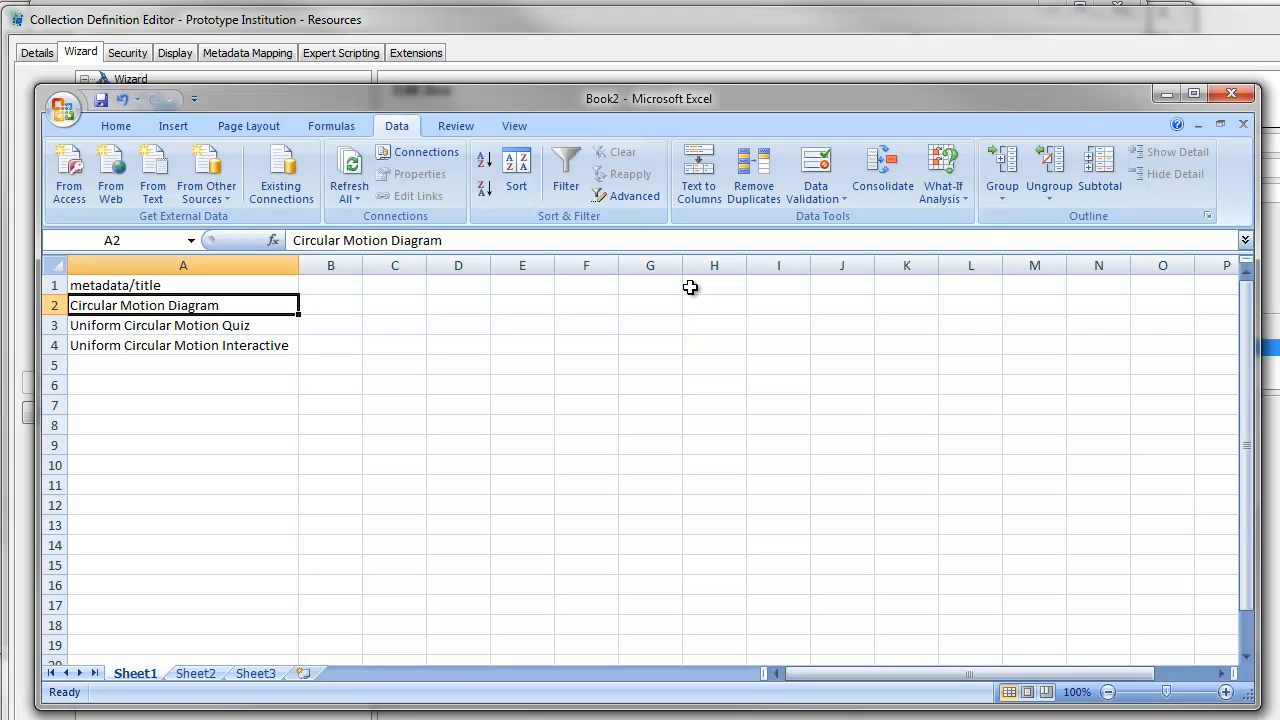
key(Up)
key(Right)
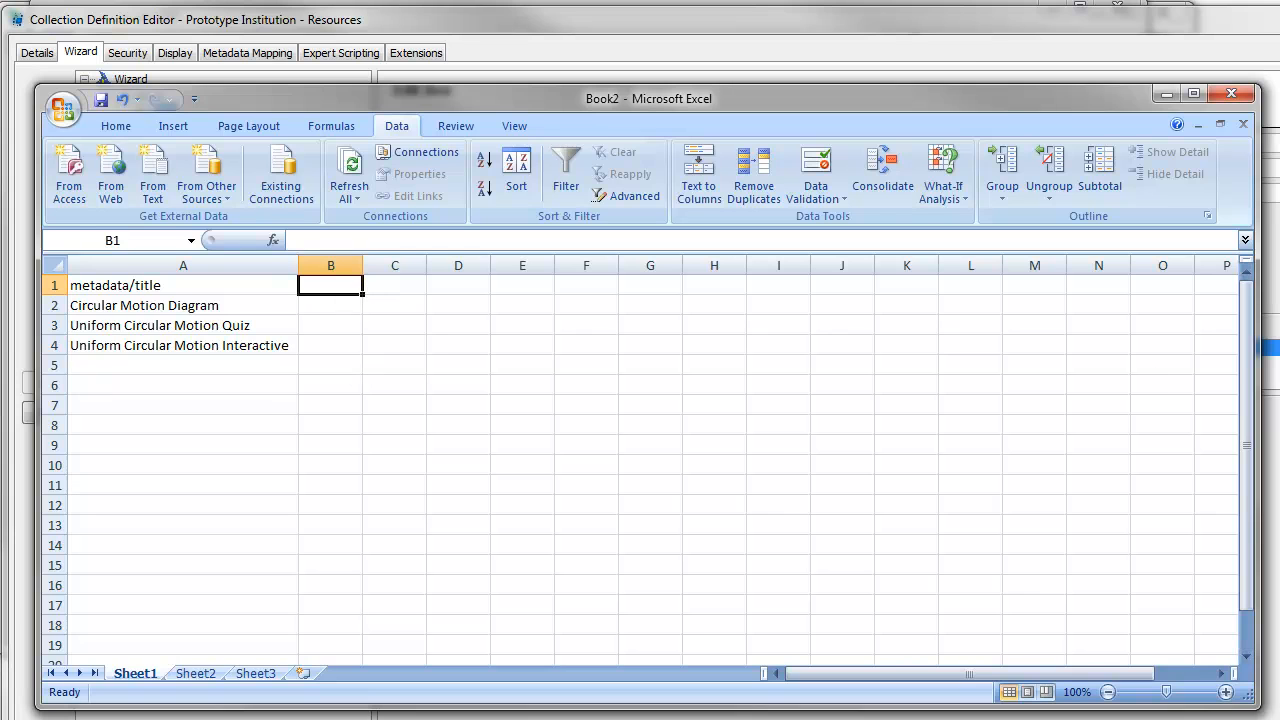
- Check the Description control's metadata target in the Collection Definition Editor
click(1166, 93)
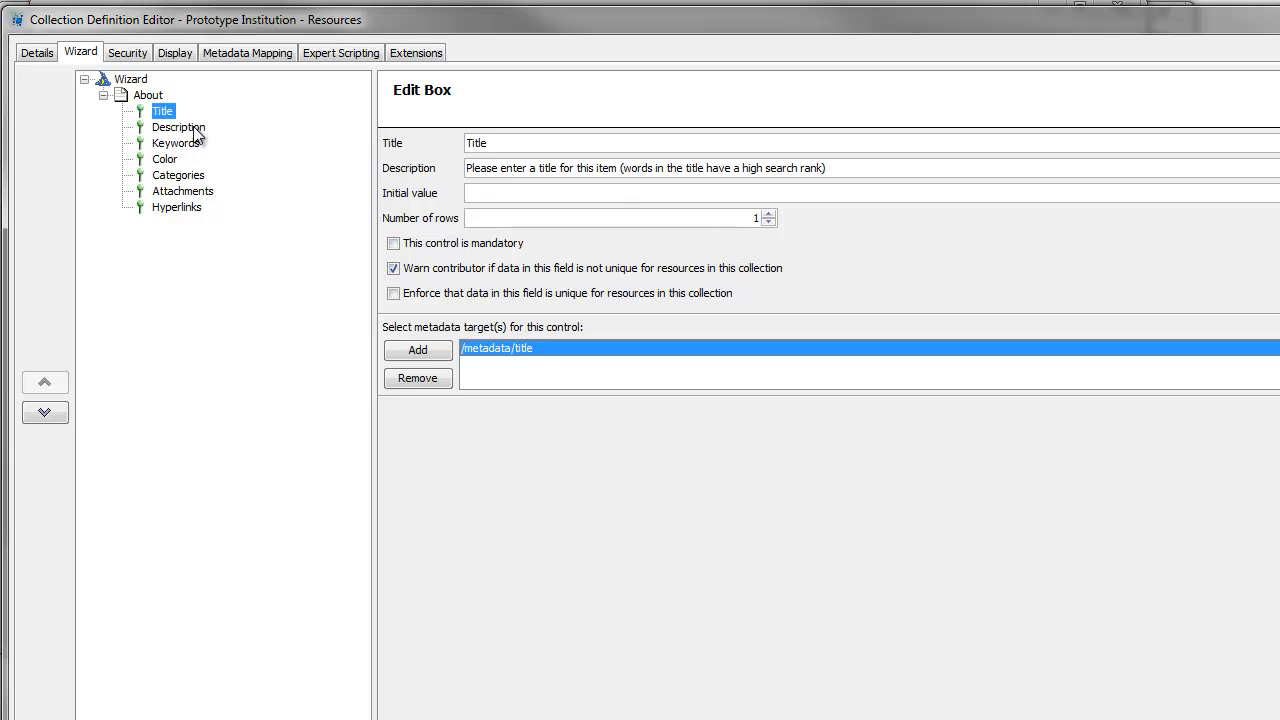
click(180, 127)
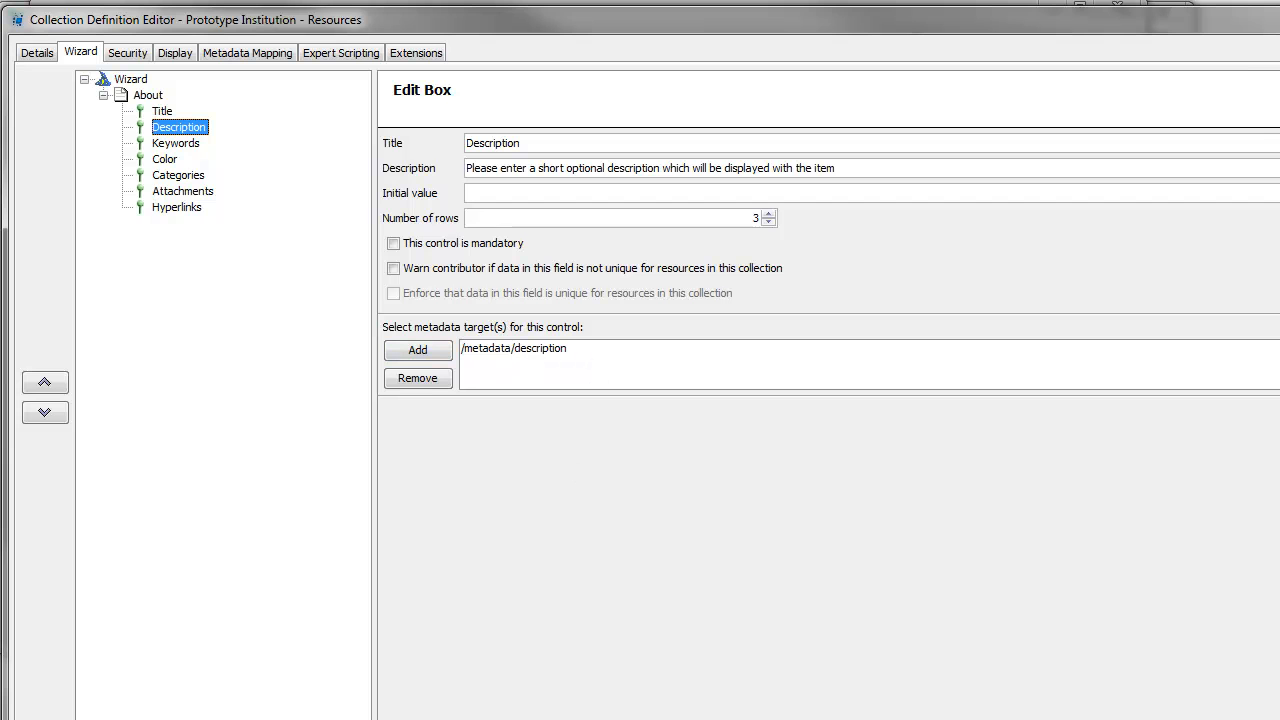
key(alt+Tab)
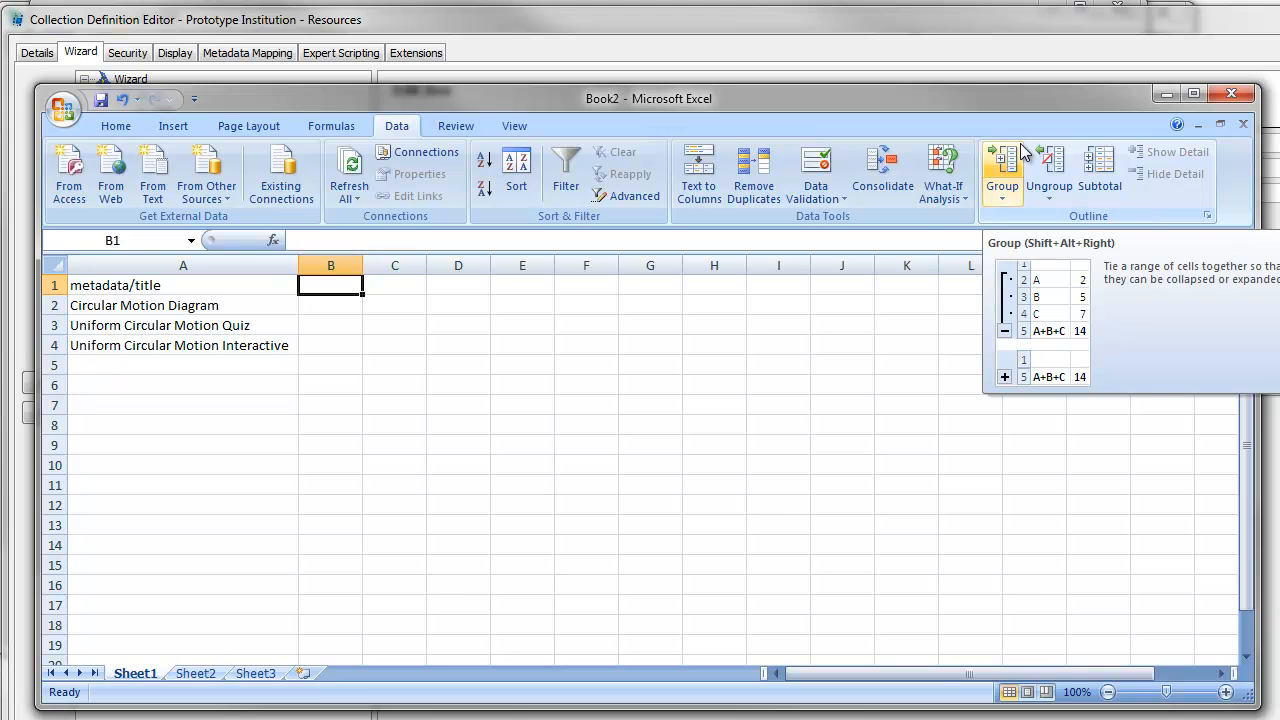
- Enter metadata/description in B1, paste three descriptions into B2:B4, and autofit column B
text(met)
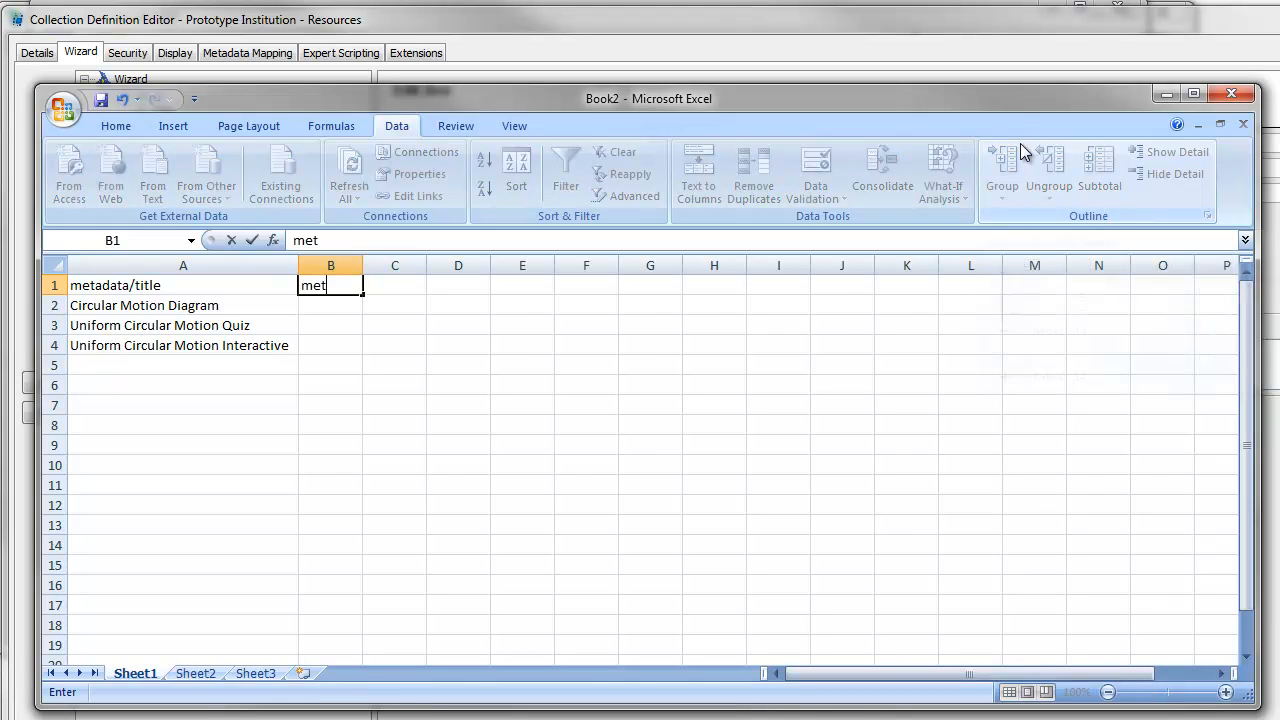
text(adata/description)
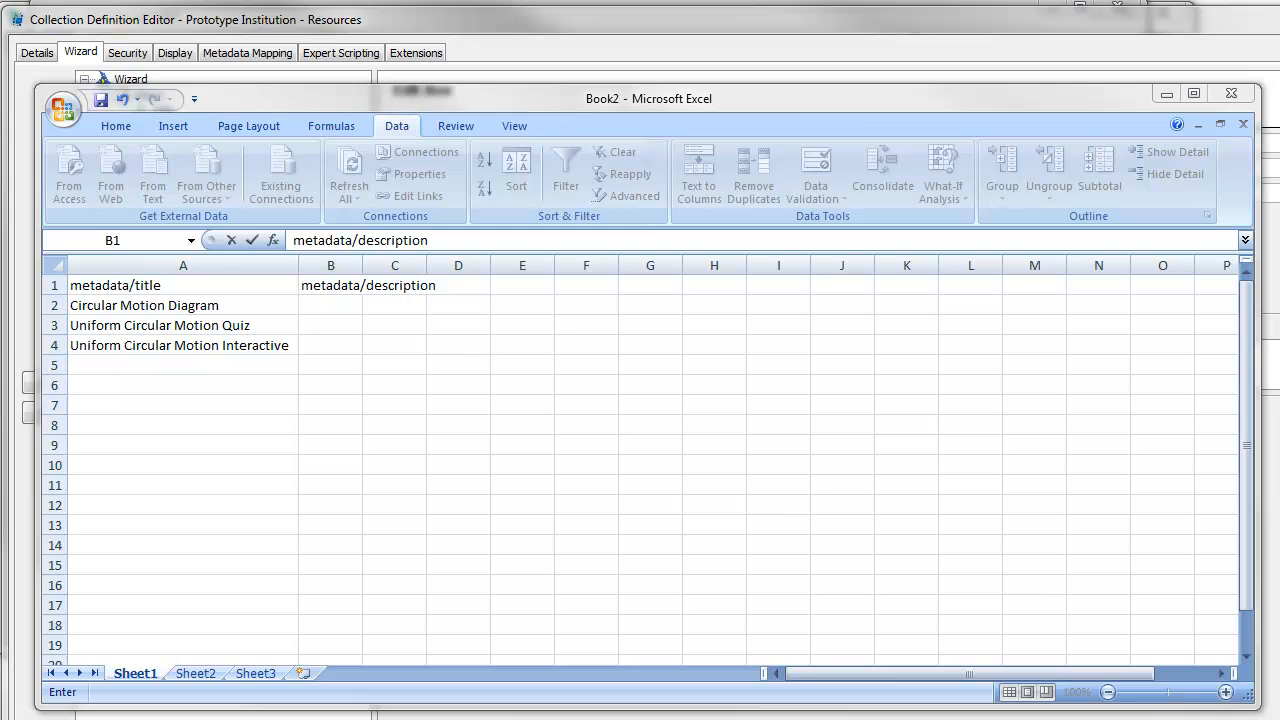
click(352, 306)
text(A diagrammatic representation of circular motion, angular acceleration and the forces that are present. A short quiz assessing a student's understanding of uniform circular motion. A flash interactive that helps students understand the relationship between circular motion and harmonic motion.)
click(452, 462)
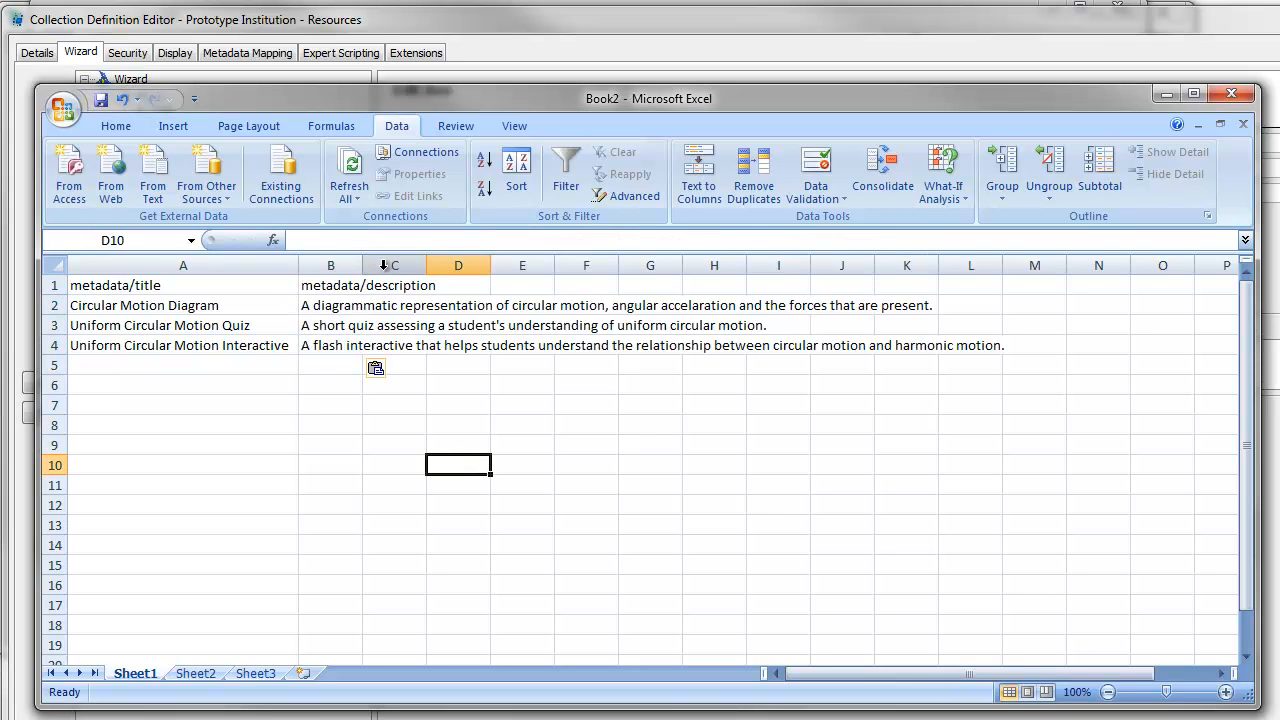
double_click(363, 267)
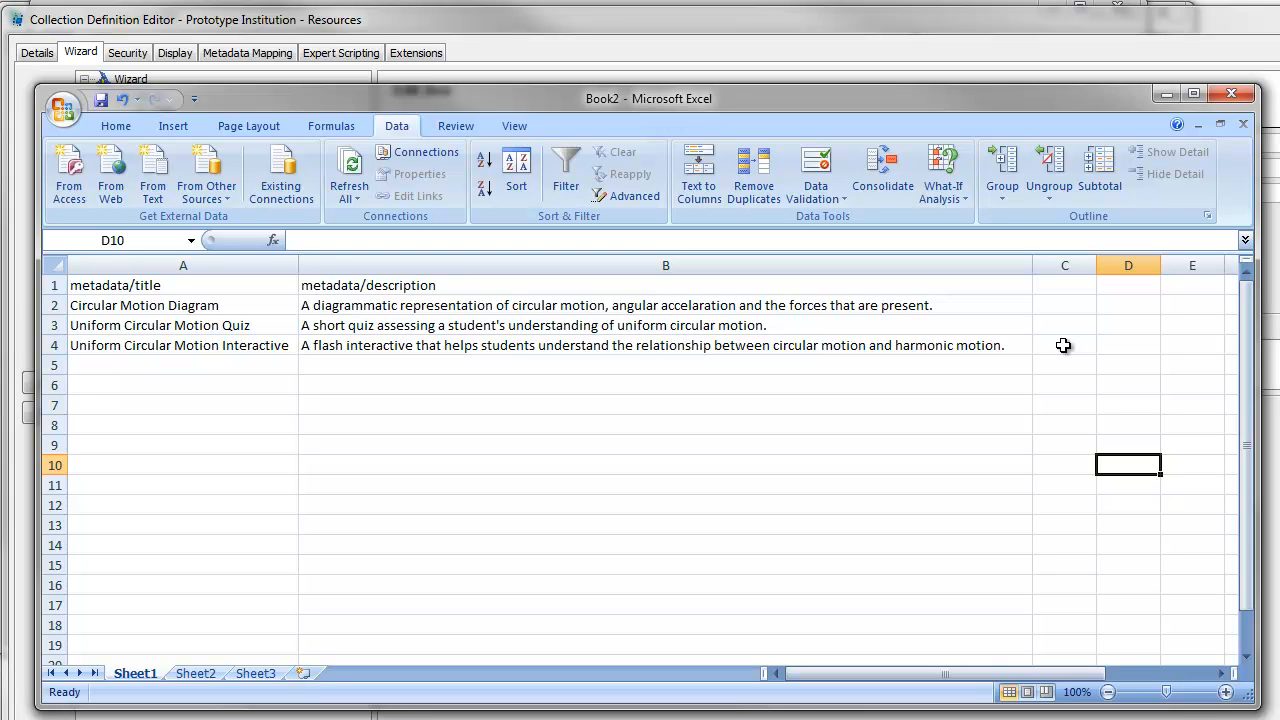
key(alt+Tab)
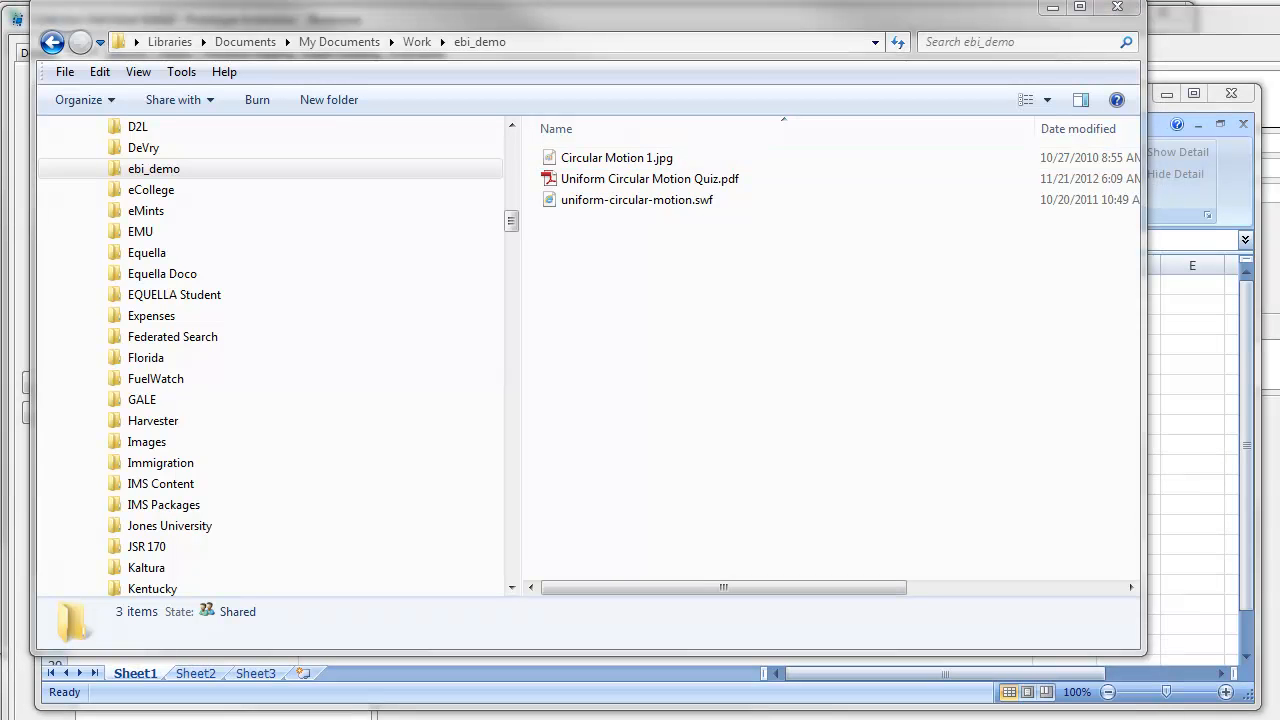
- Paste the three copied attachment file names into C2:C4
key(alt+Tab)
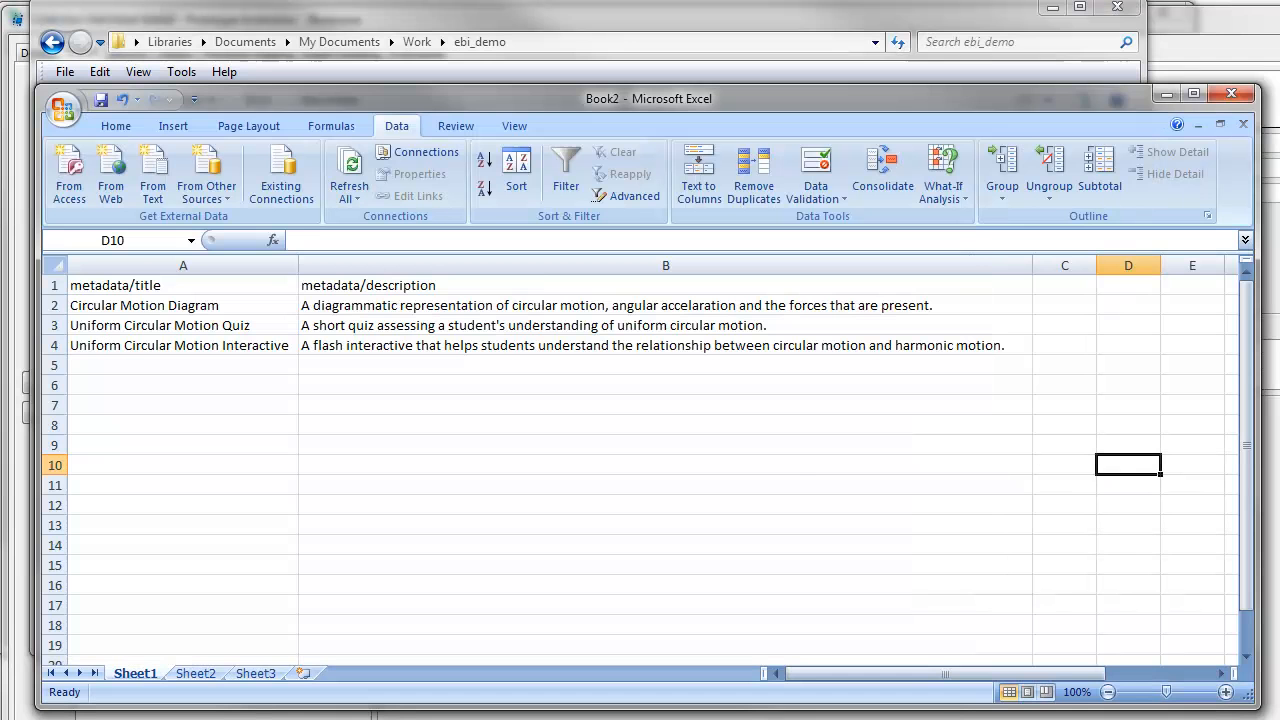
click(1076, 303)
text(Circular Motion 1.jpg Uniform Circular Motion Quiz.pdf uniform-circular-motion.swf)
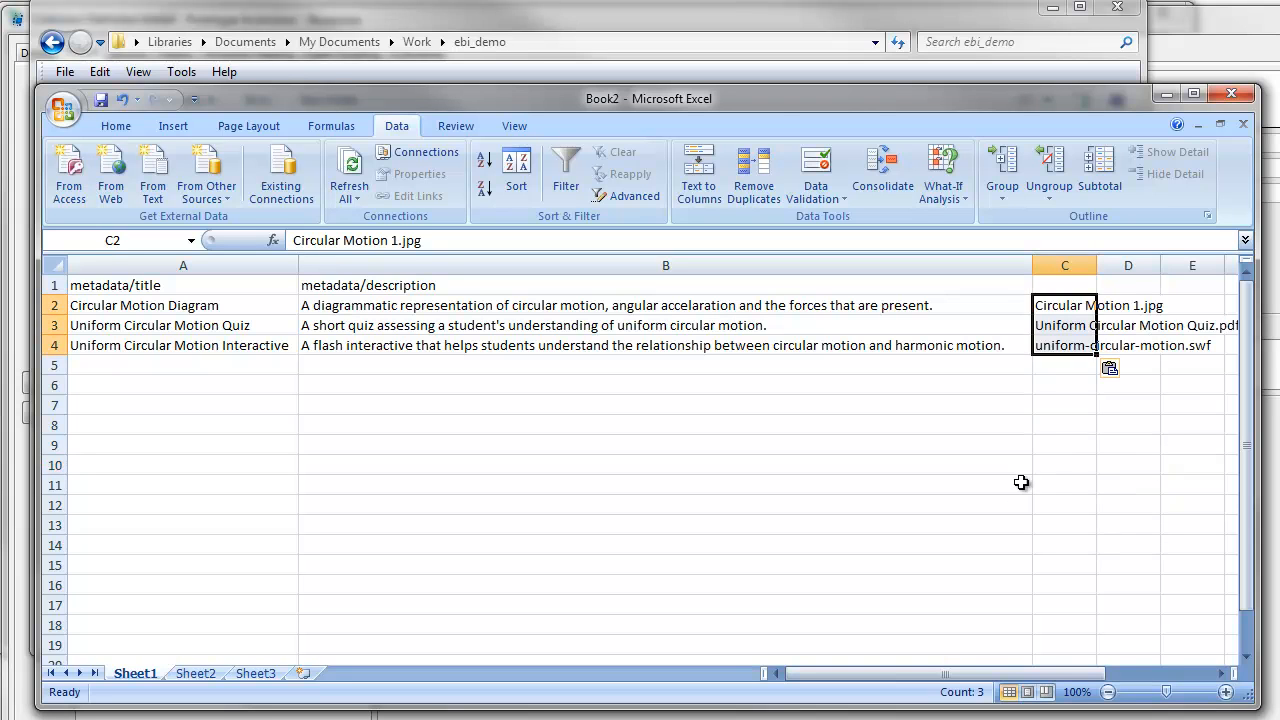
click(1088, 285)
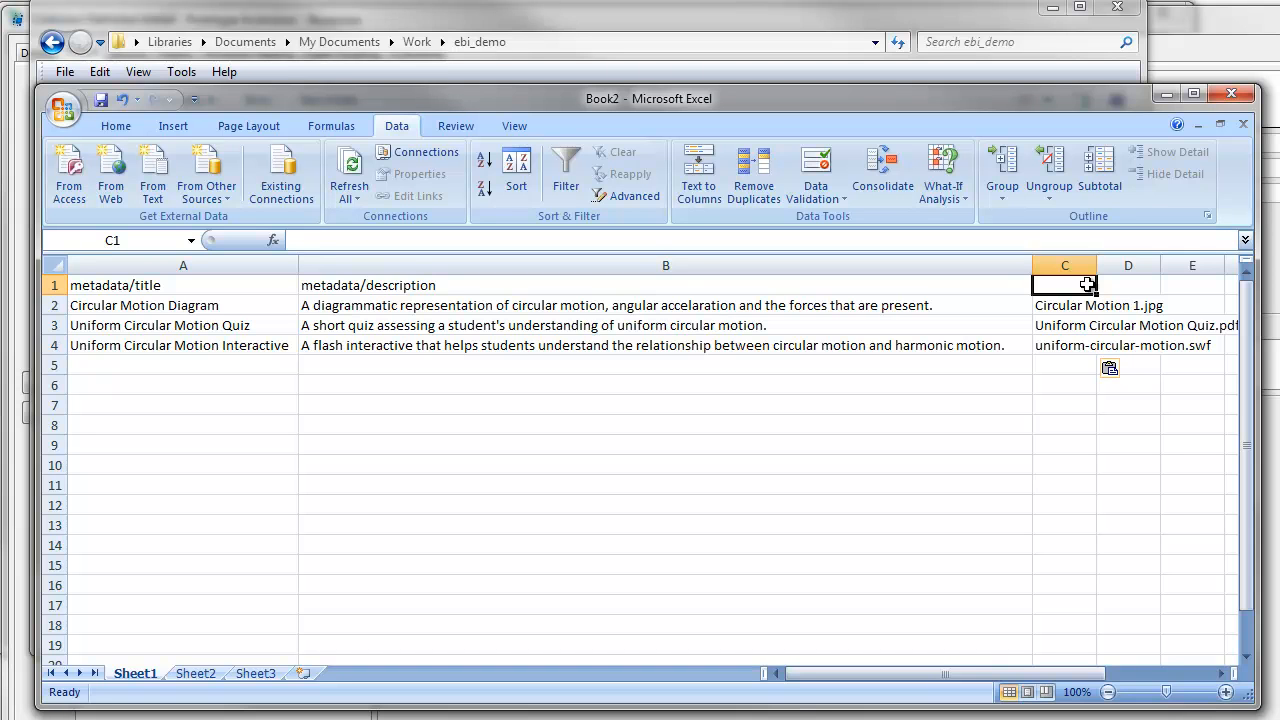
key(alt+Tab)
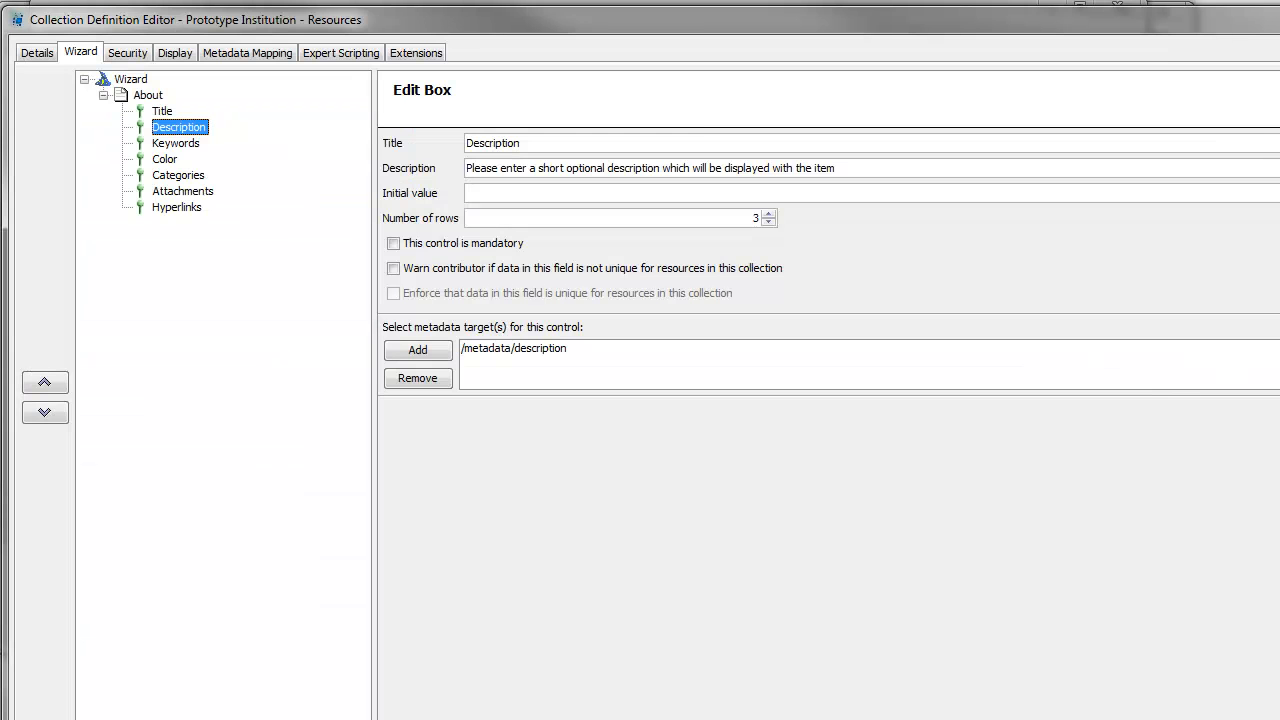
- Look up the Attachments control's /metadata/files/file target
click(183, 191)
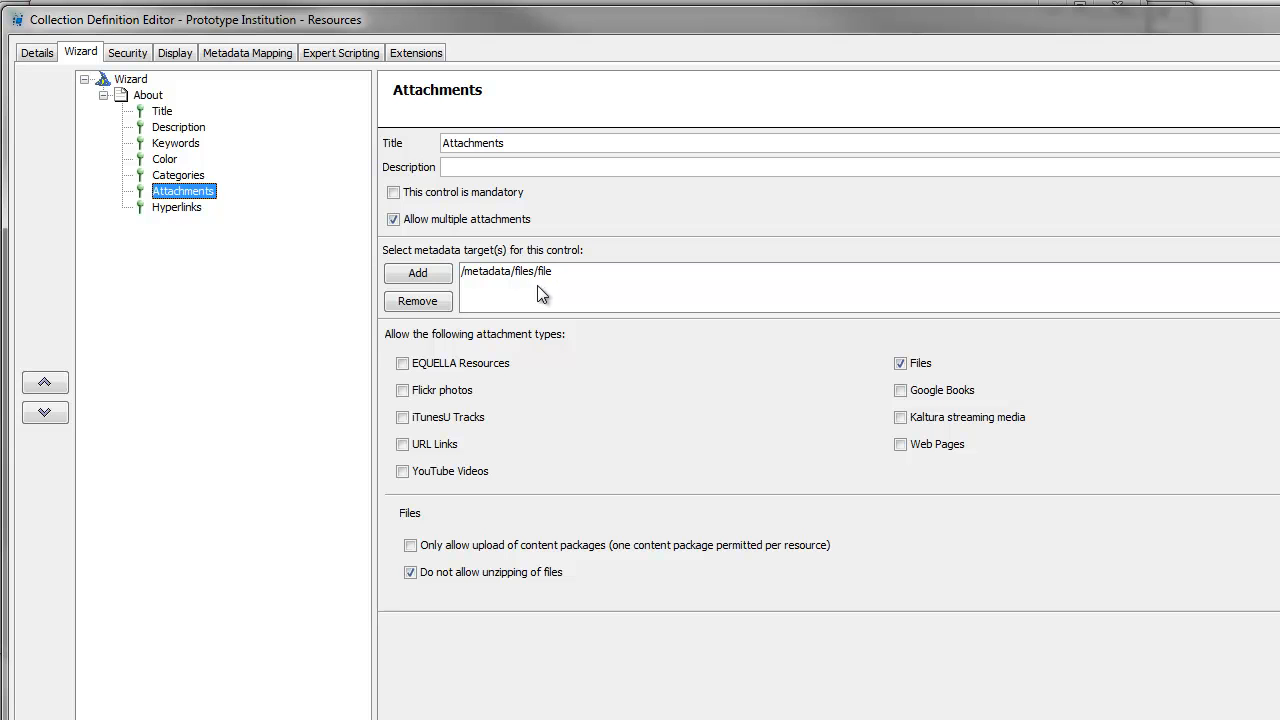
key(alt+Tab)
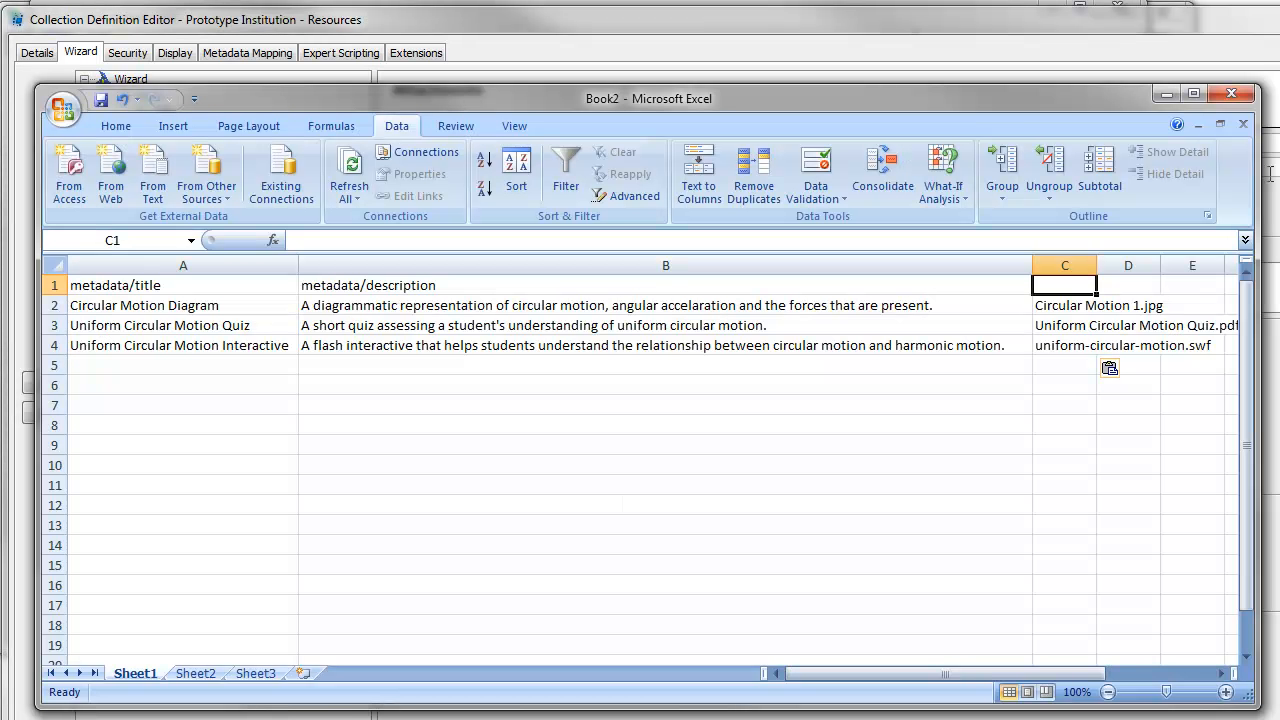
- Enter metadata/files/file in C1 and autofit column C
text(metadata/fil)
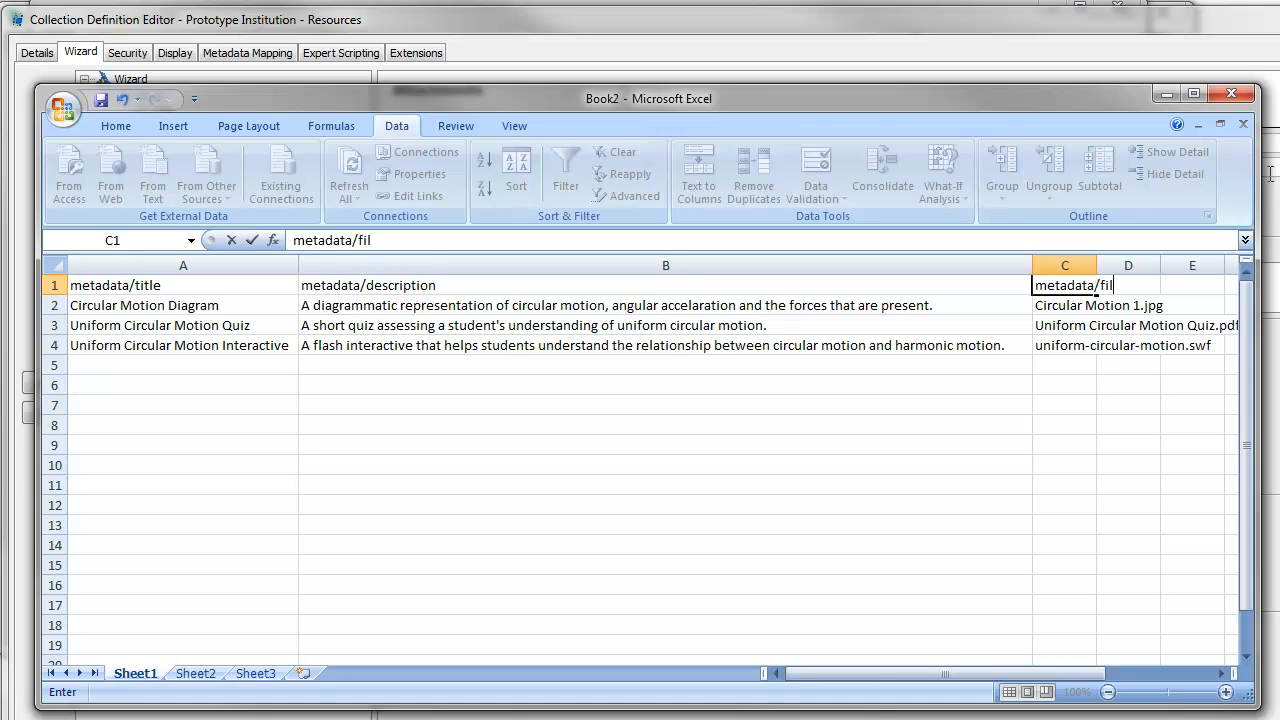
text(es/file)
key(Return)
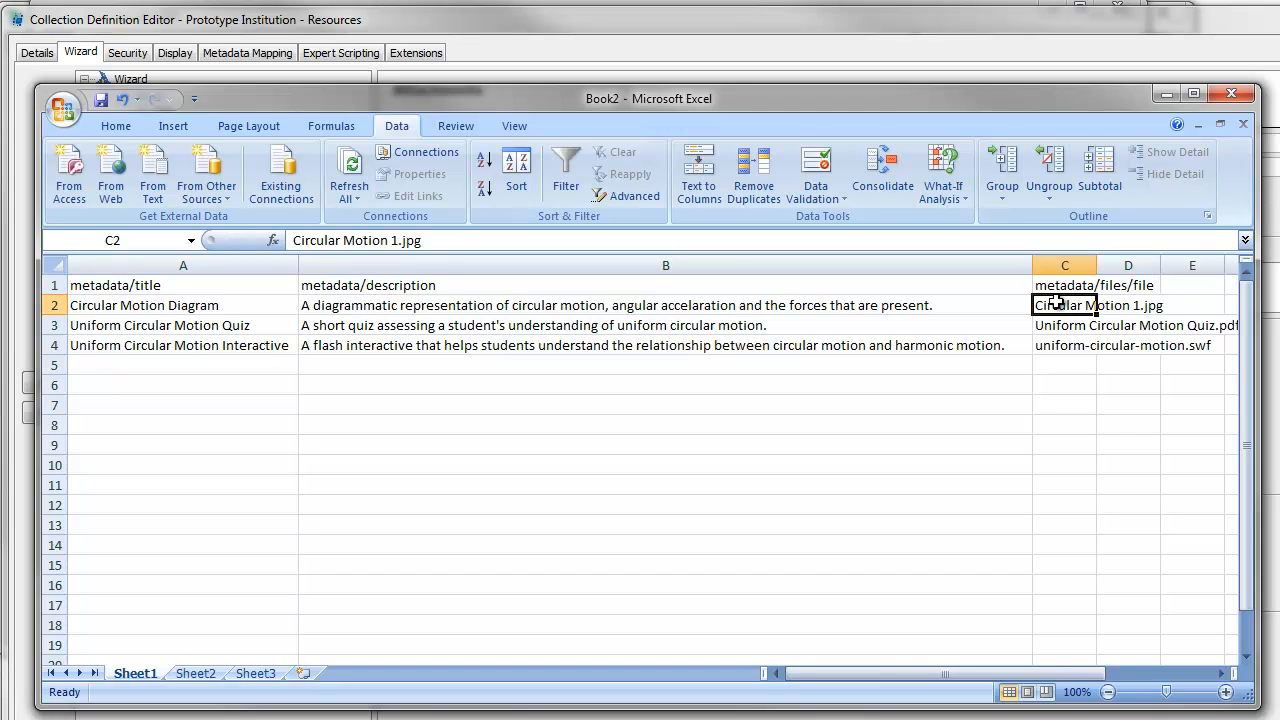
double_click(1092, 267)
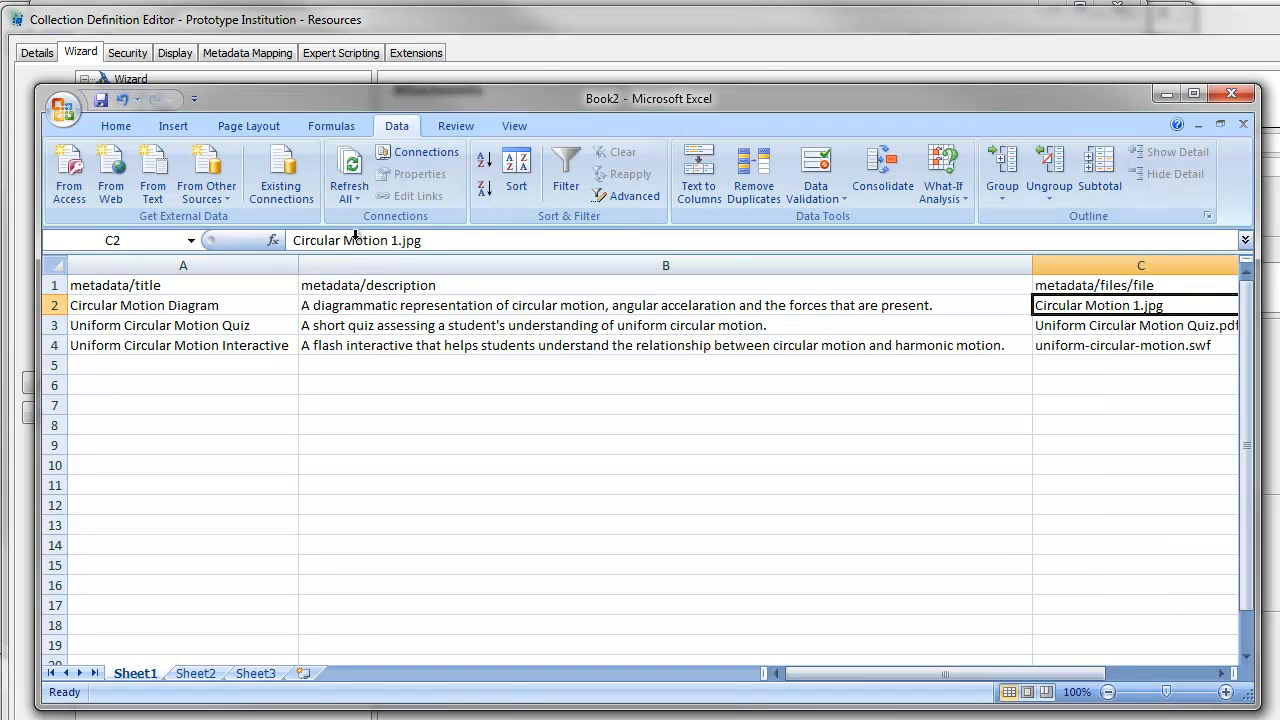
- Save the active sheet as upload.csv in CSV (Comma delimited) format in the ebi_demo folder
click(62, 108)
mouse_move(100, 282)
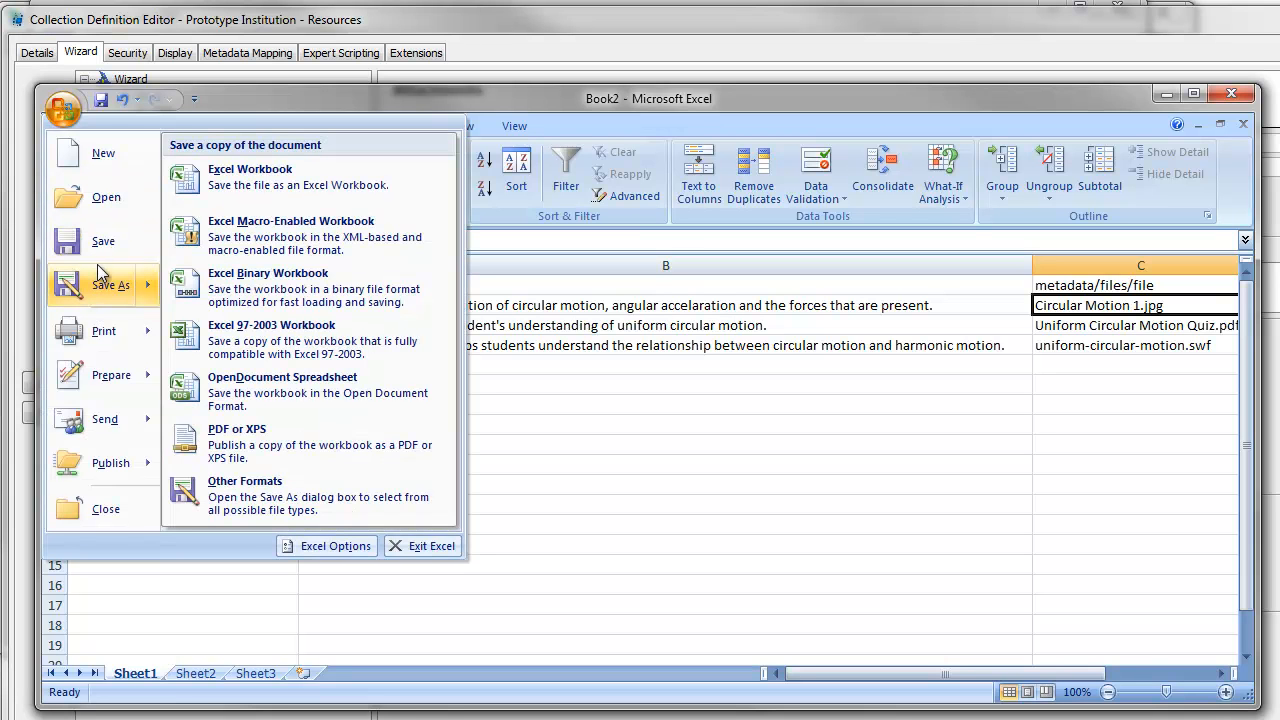
click(104, 288)
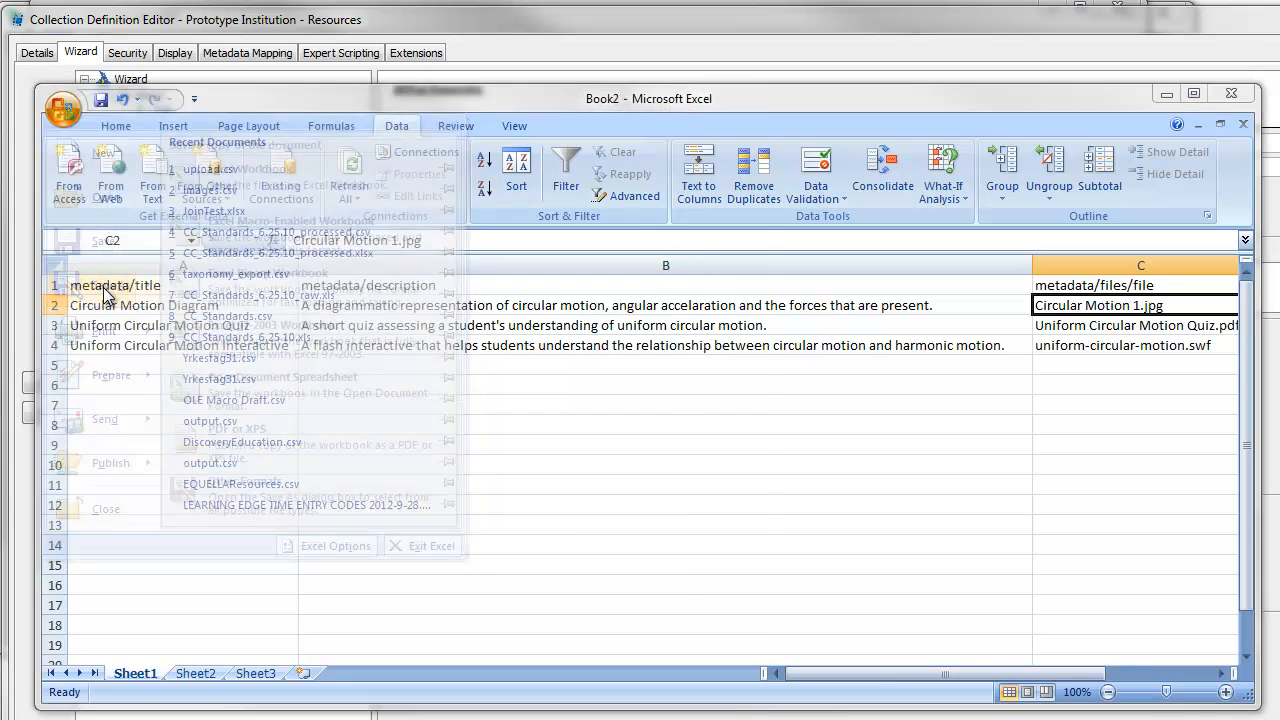
click(417, 531)
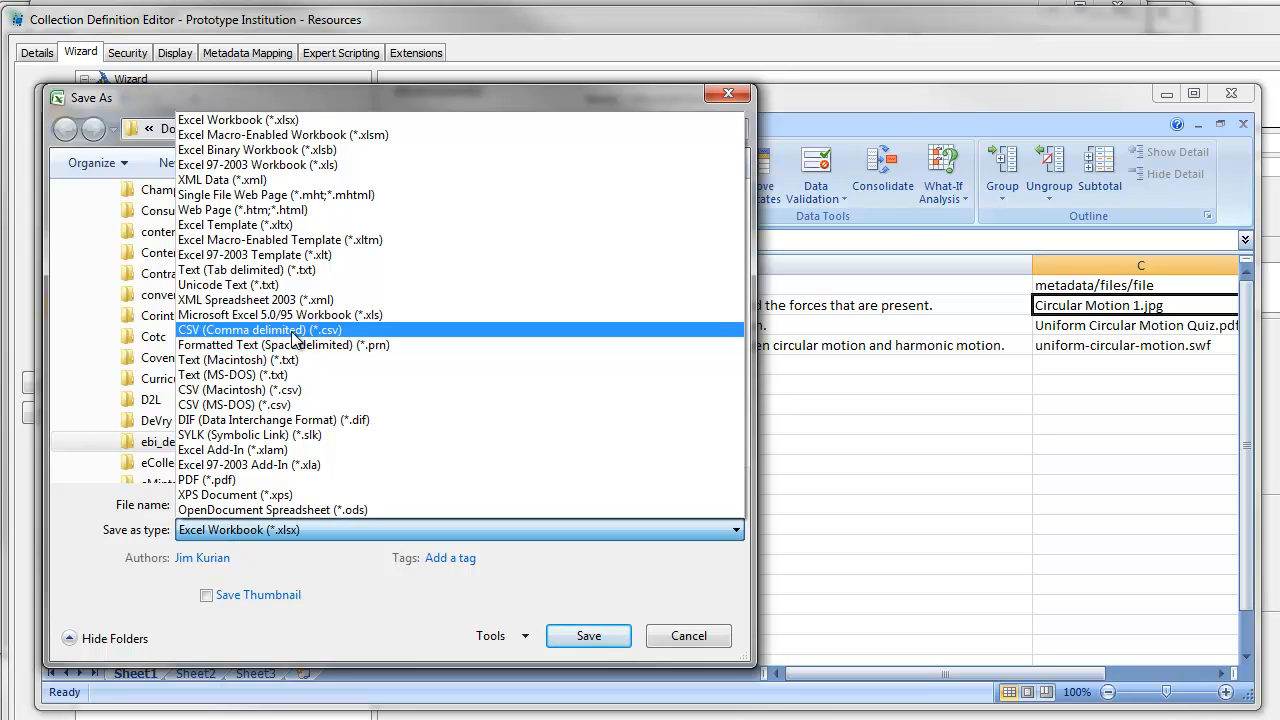
click(200, 338)
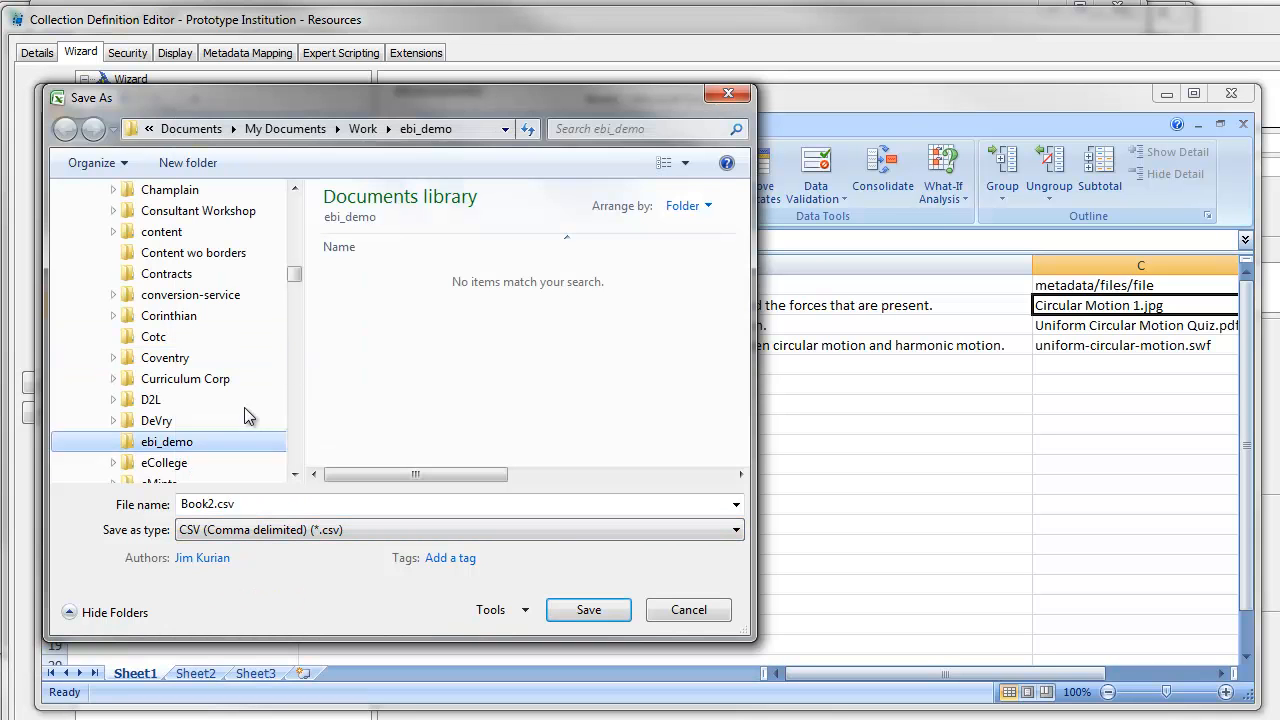
click(215, 503)
drag(215, 503, 57, 503)
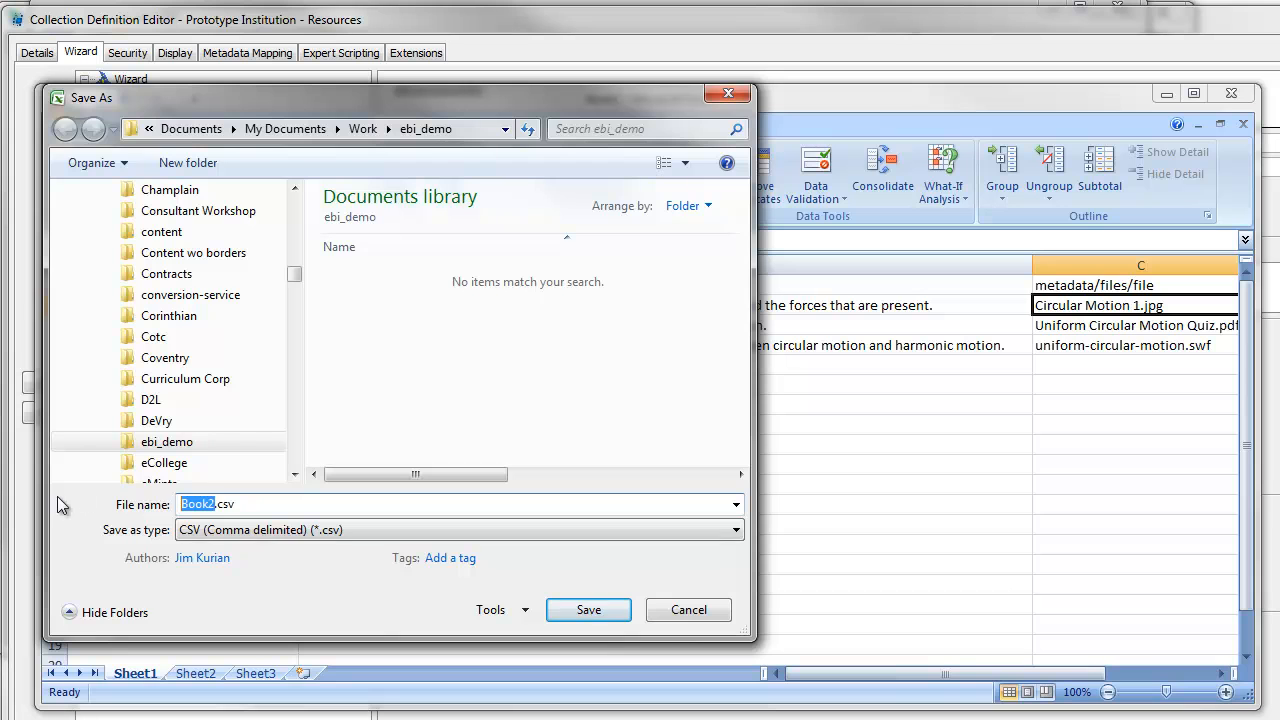
text(upload)
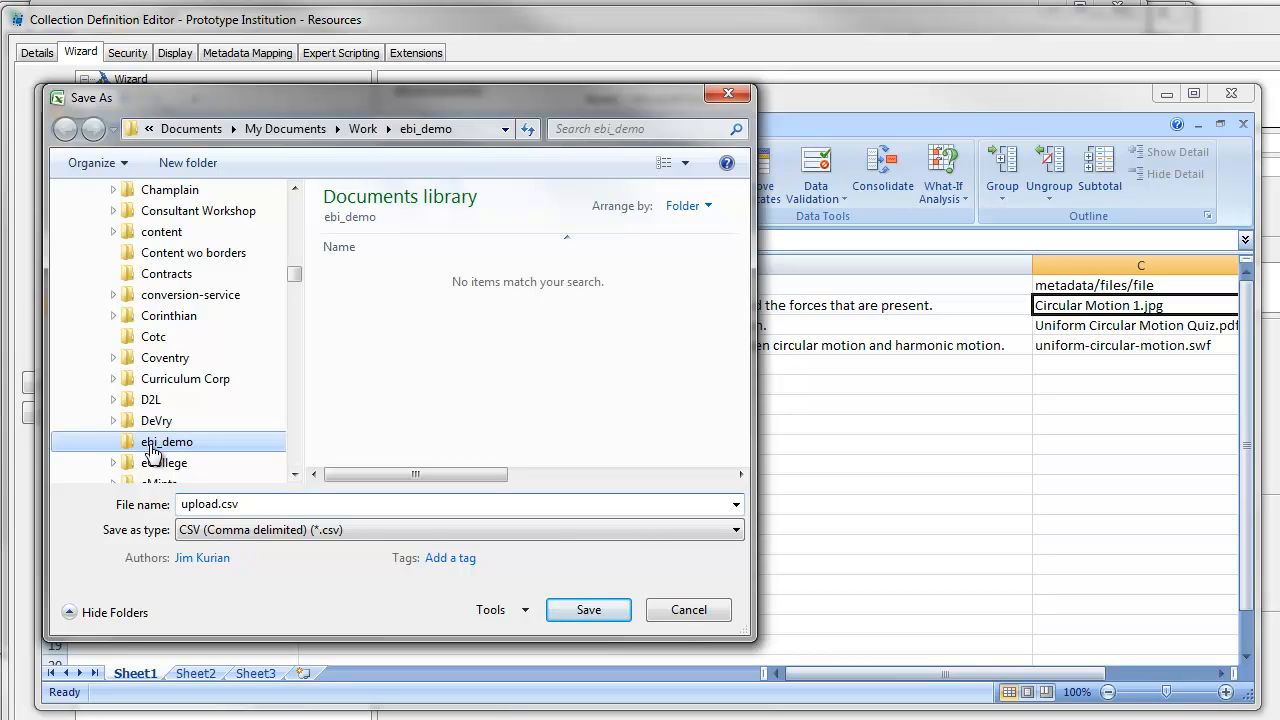
click(589, 610)
click(535, 425)
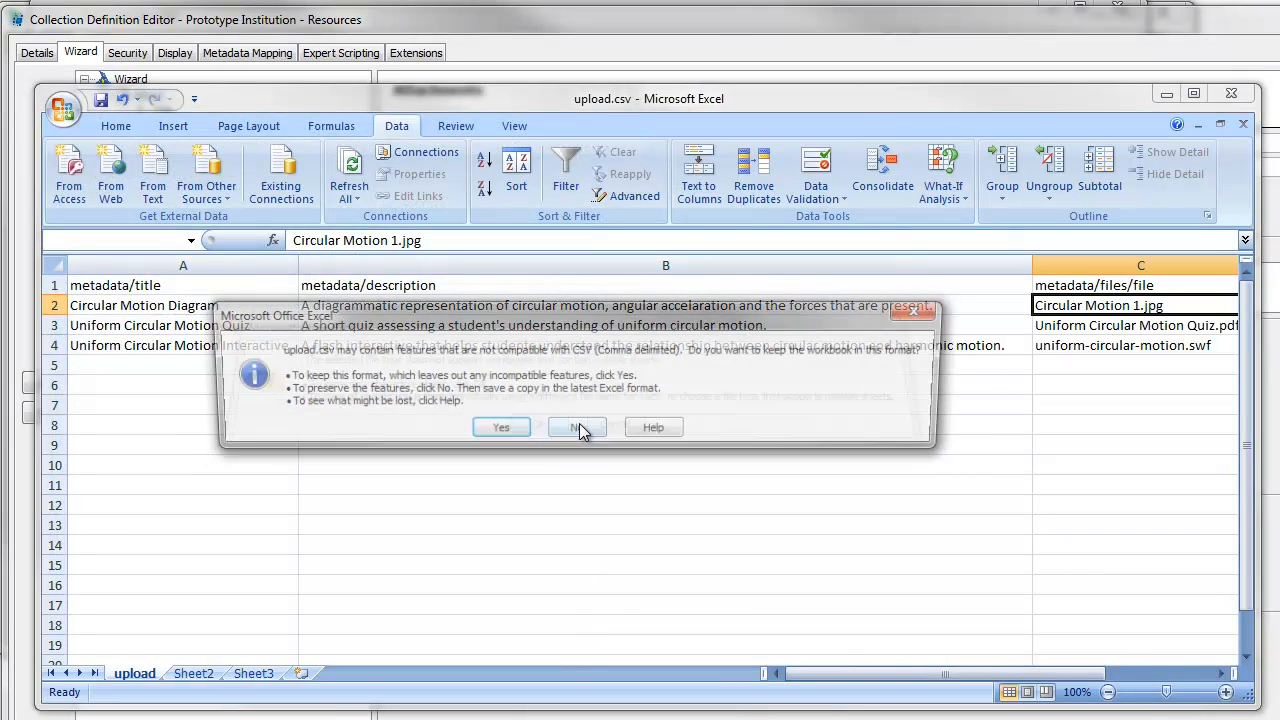
click(496, 430)
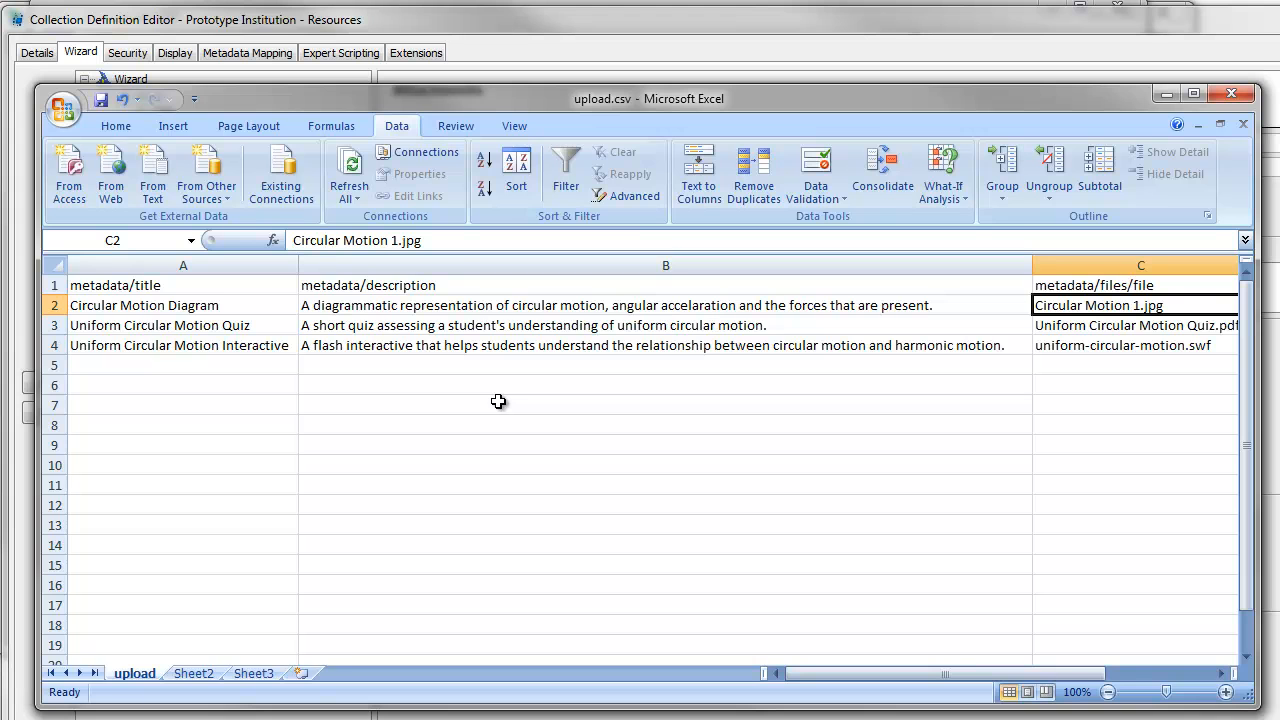
- Check upload.csv's details in the ebi_demo folder, then minimize the Explorer window
key(alt+Tab)
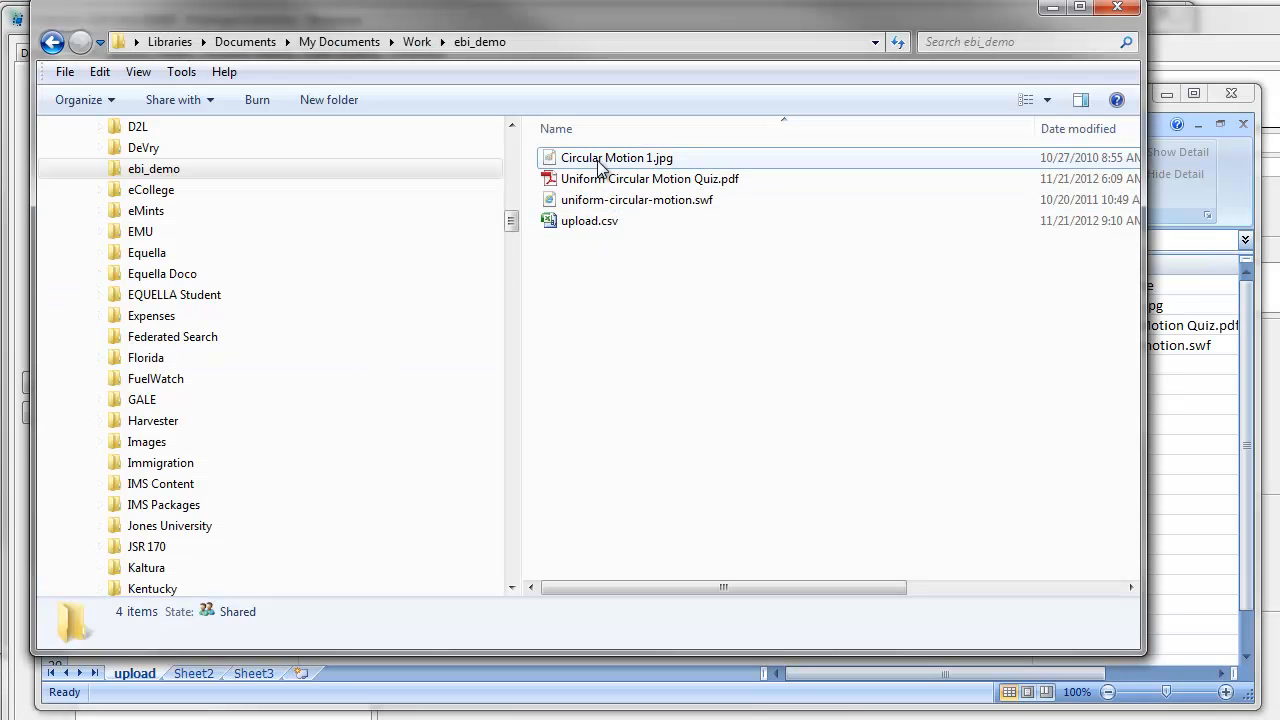
click(594, 222)
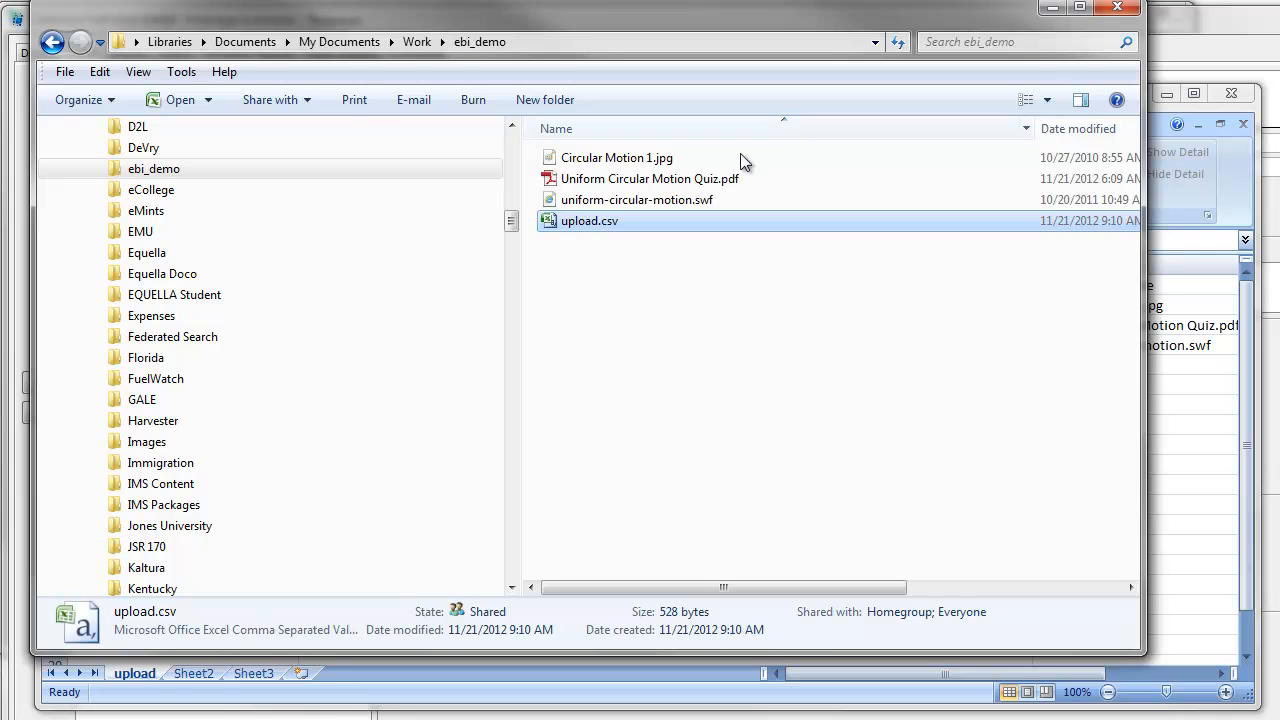
click(1052, 8)
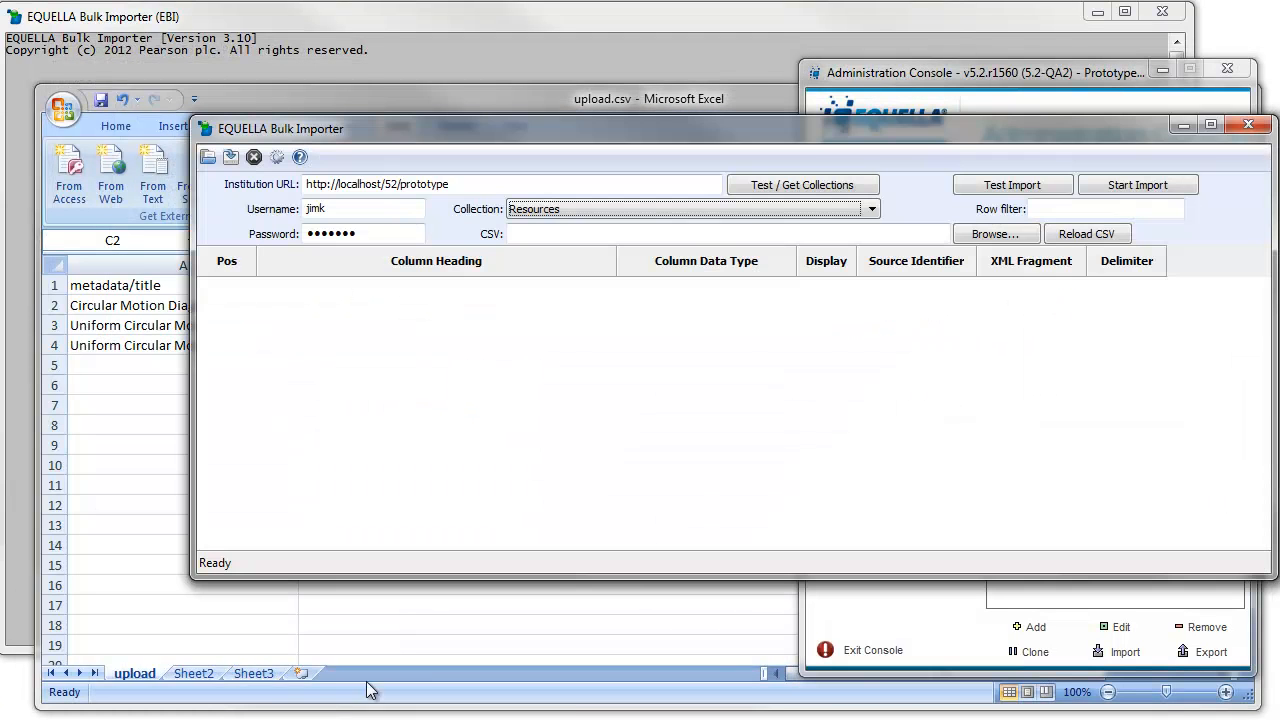
- Load upload.csv from the Work\ebi_demo folder into the bulk importer
click(246, 717)
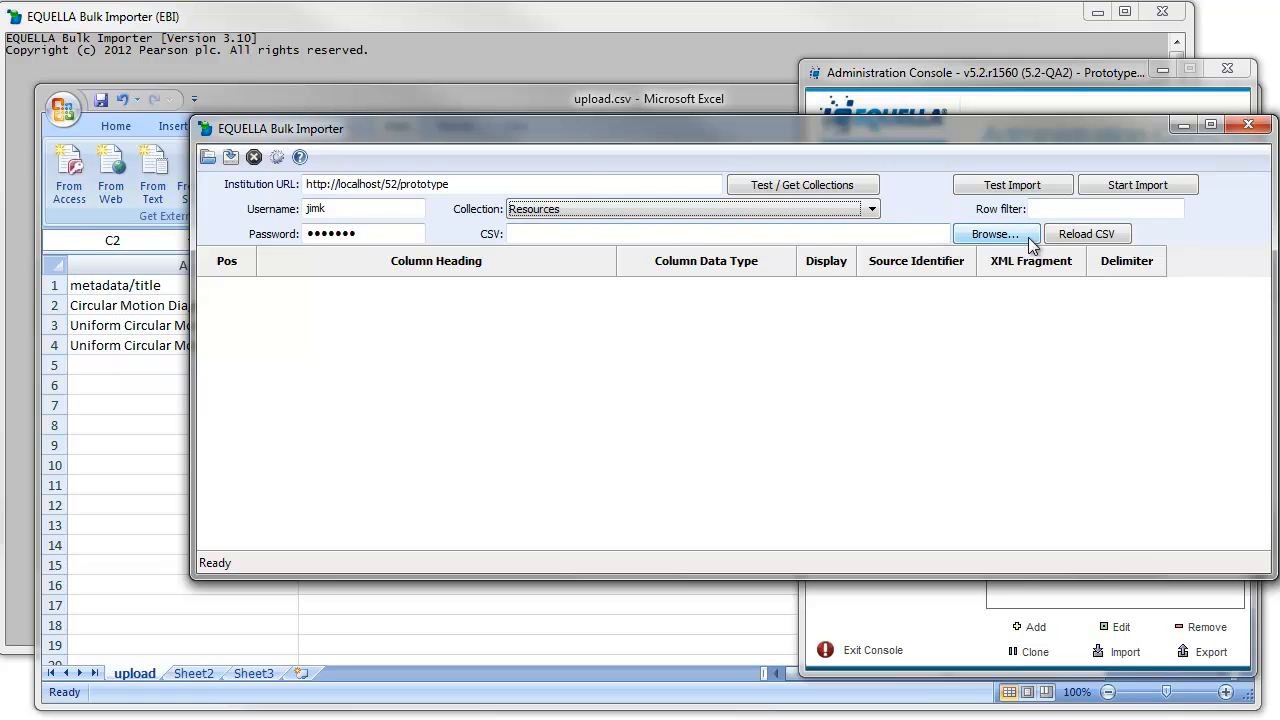
click(966, 233)
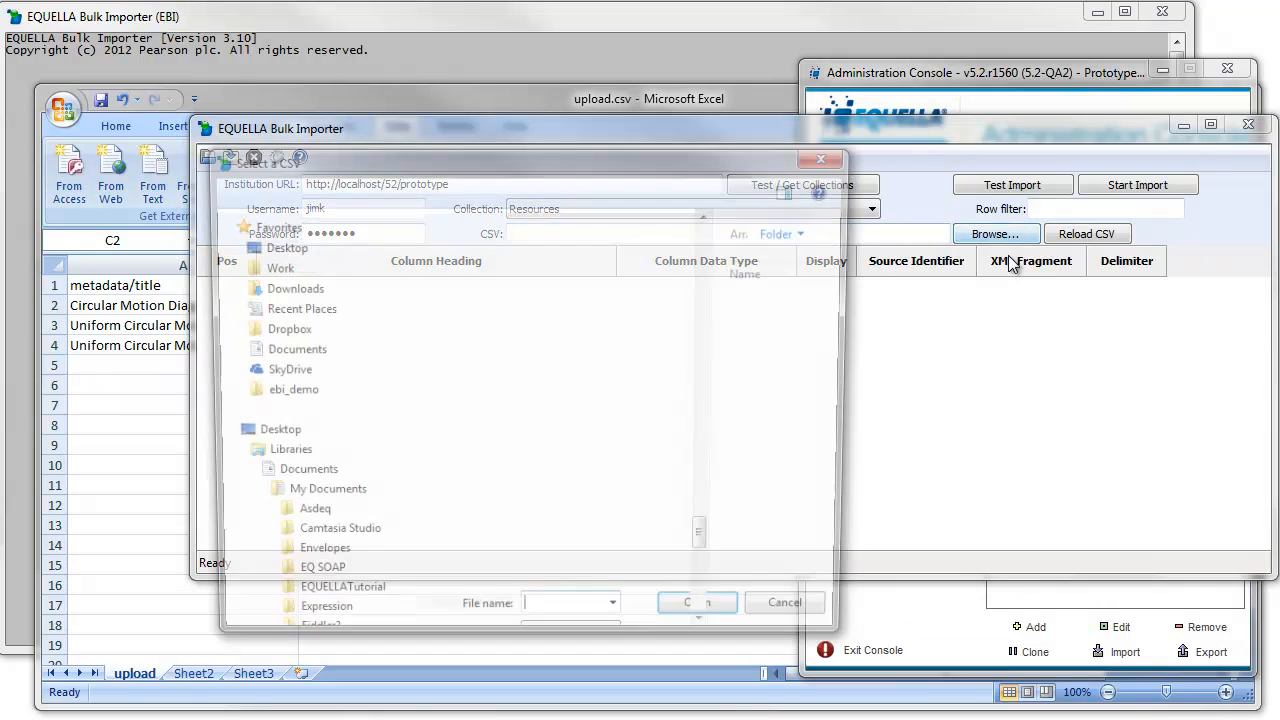
drag(734, 447, 734, 250)
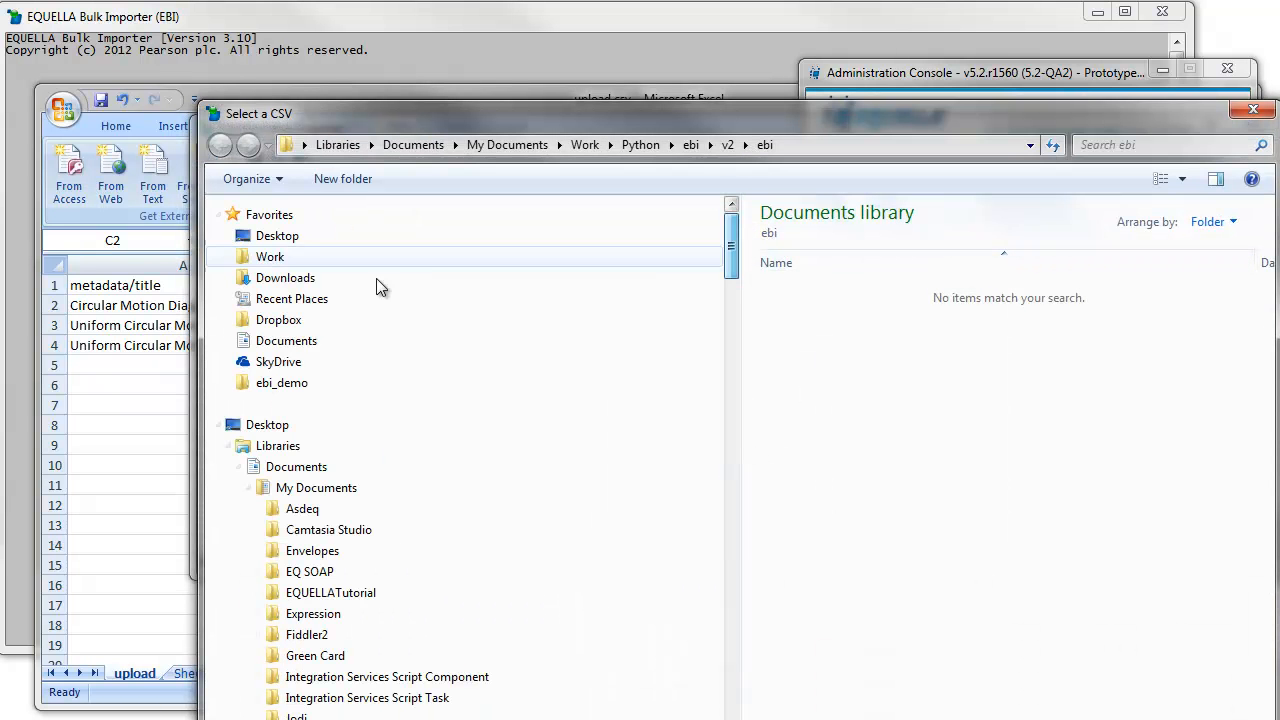
scroll(385, 391, down, 10)
key(alt+Left)
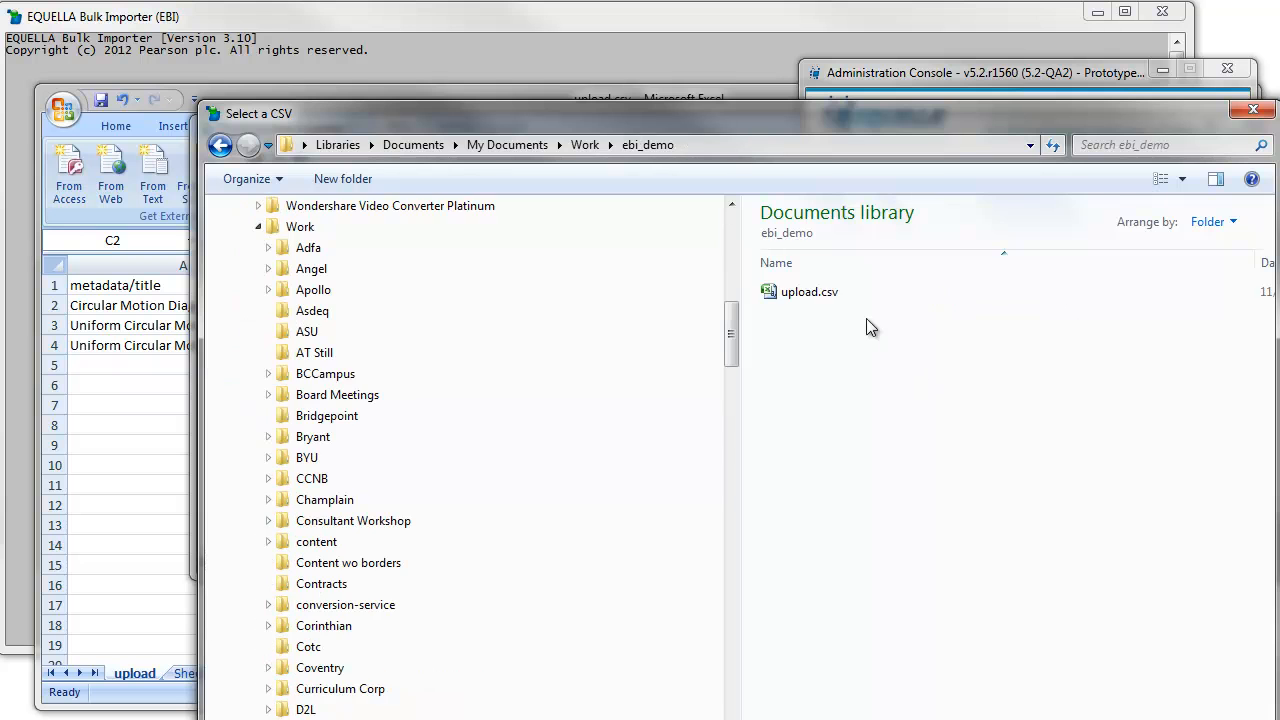
double_click(809, 293)
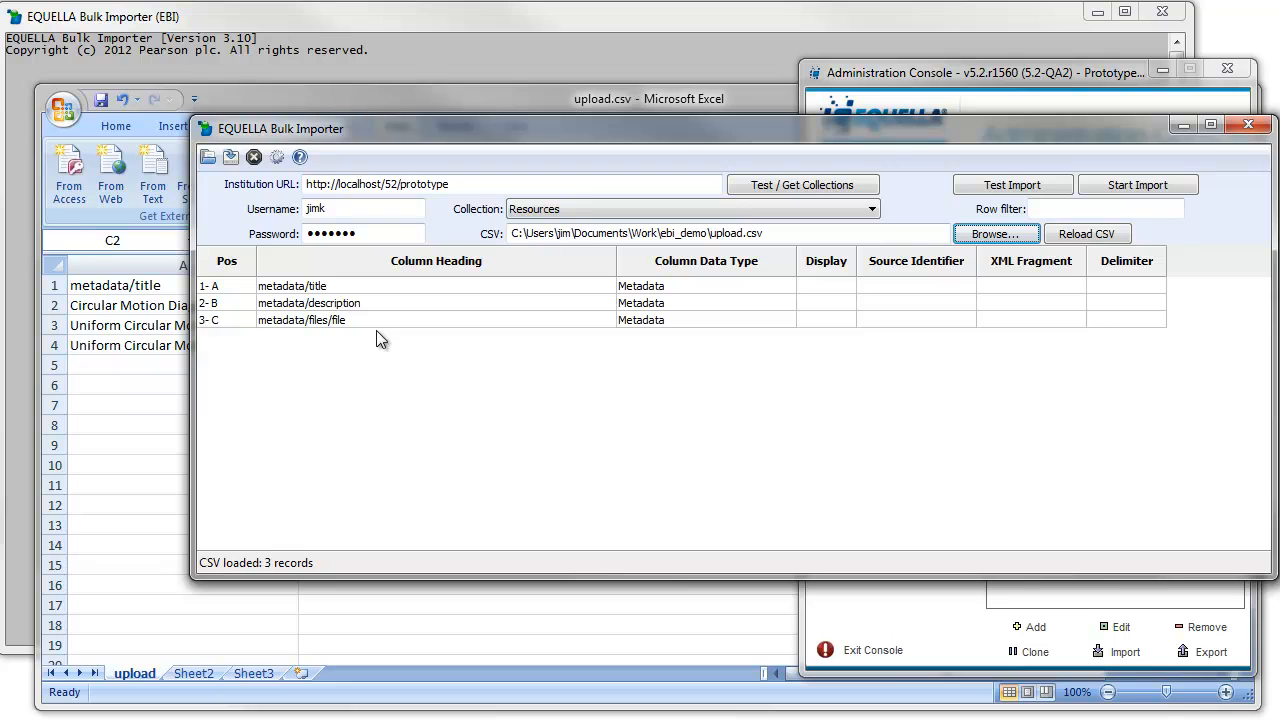
- Change the metadata/files/file column's data type from Metadata to Attachment Locations
click(653, 323)
click(653, 323)
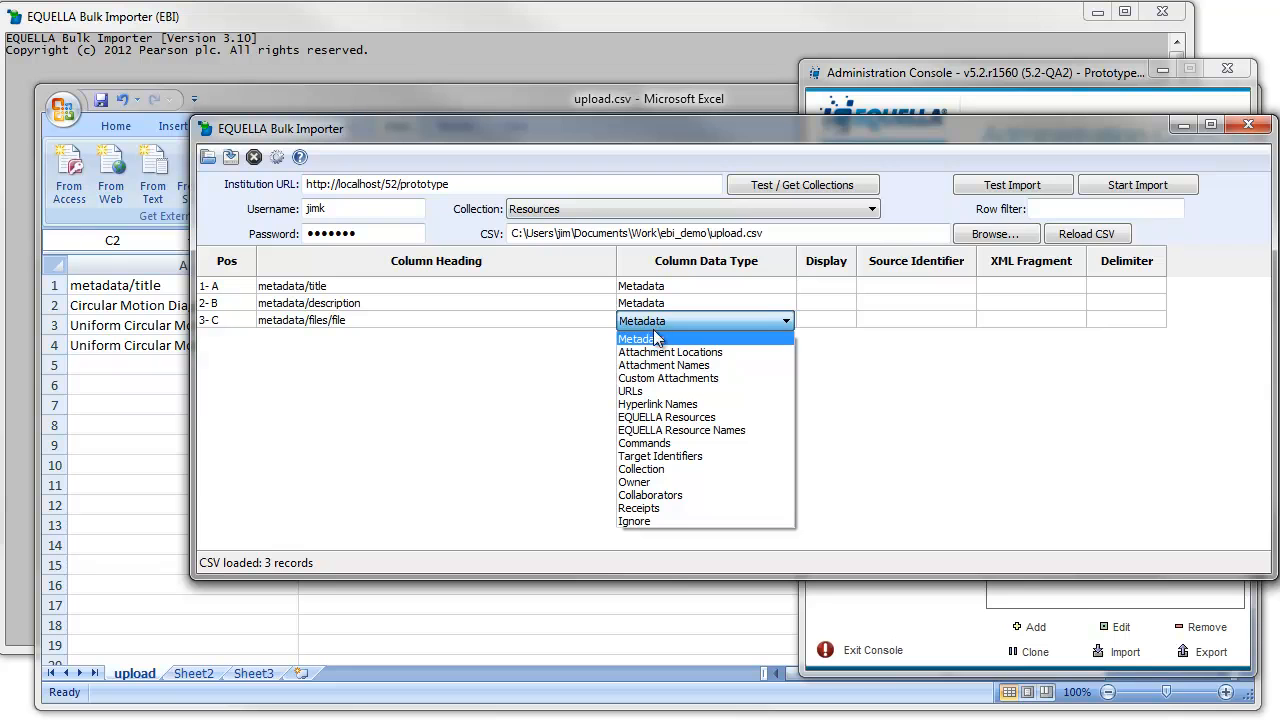
click(665, 353)
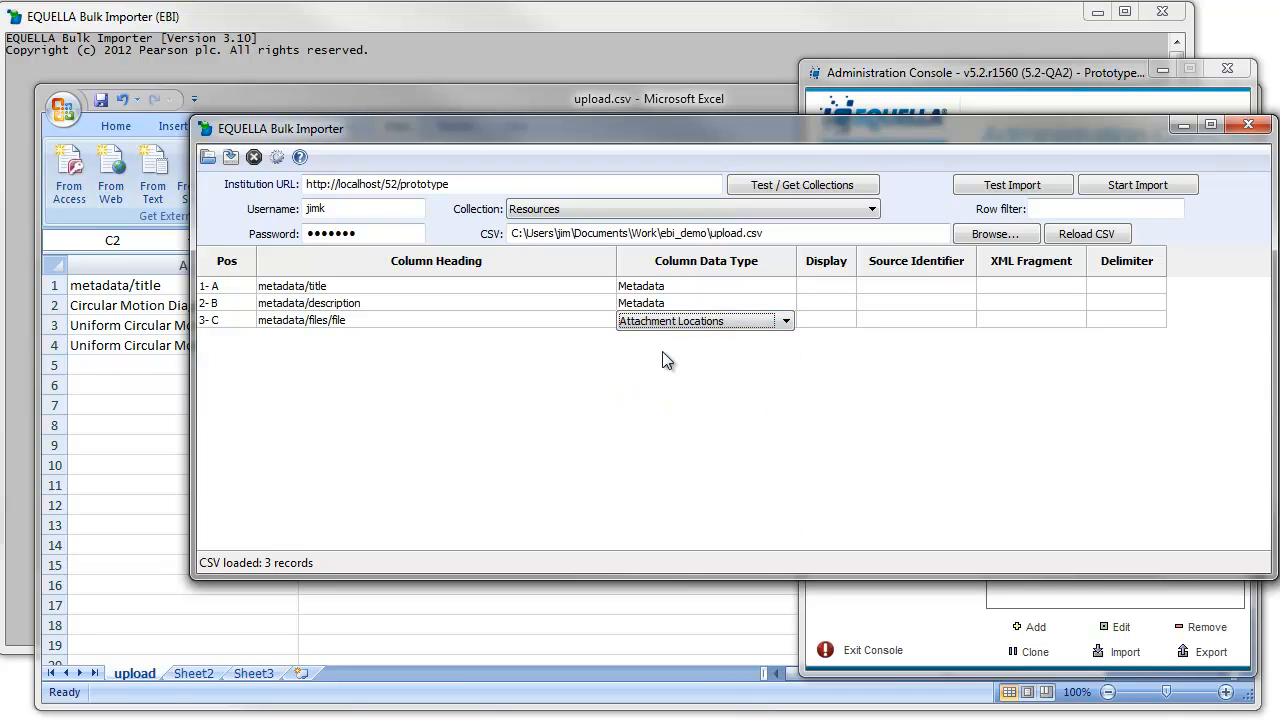
click(566, 326)
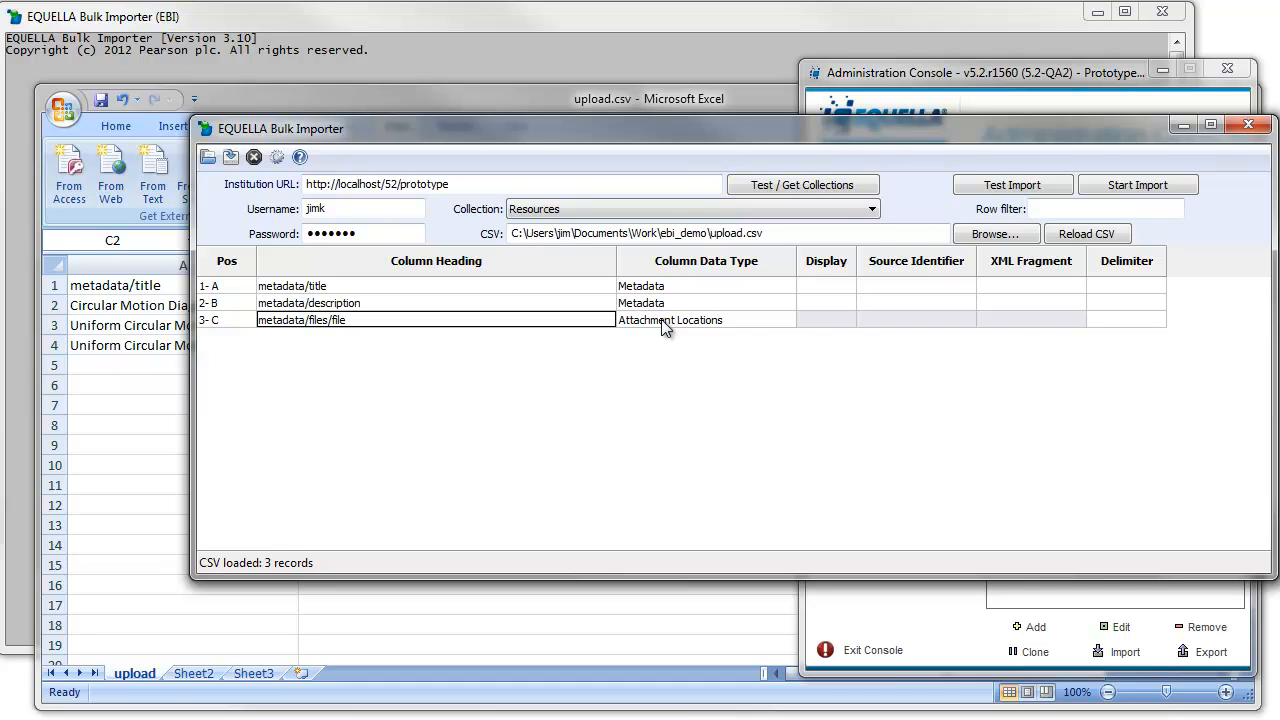
key(alt+Tab)
key(alt+Tab)
key(alt+Tab)
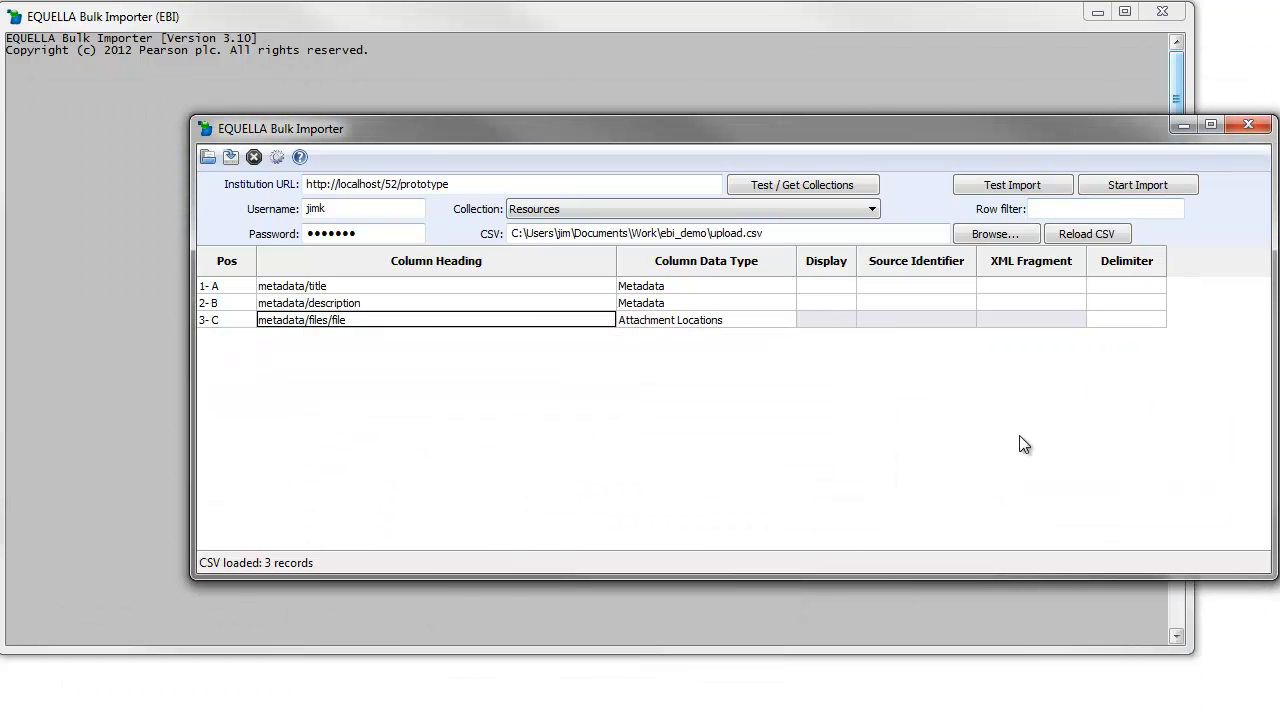
- Run a test import and review the log reporting success: 3
click(1019, 184)
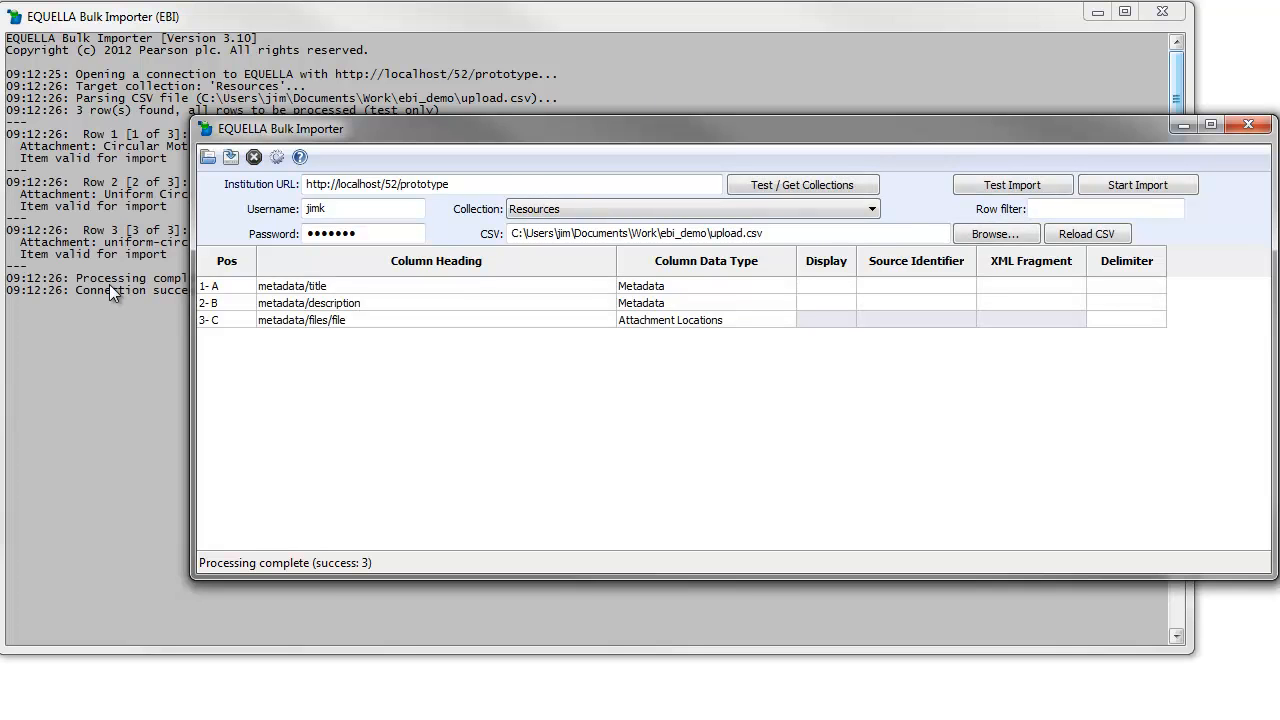
click(131, 165)
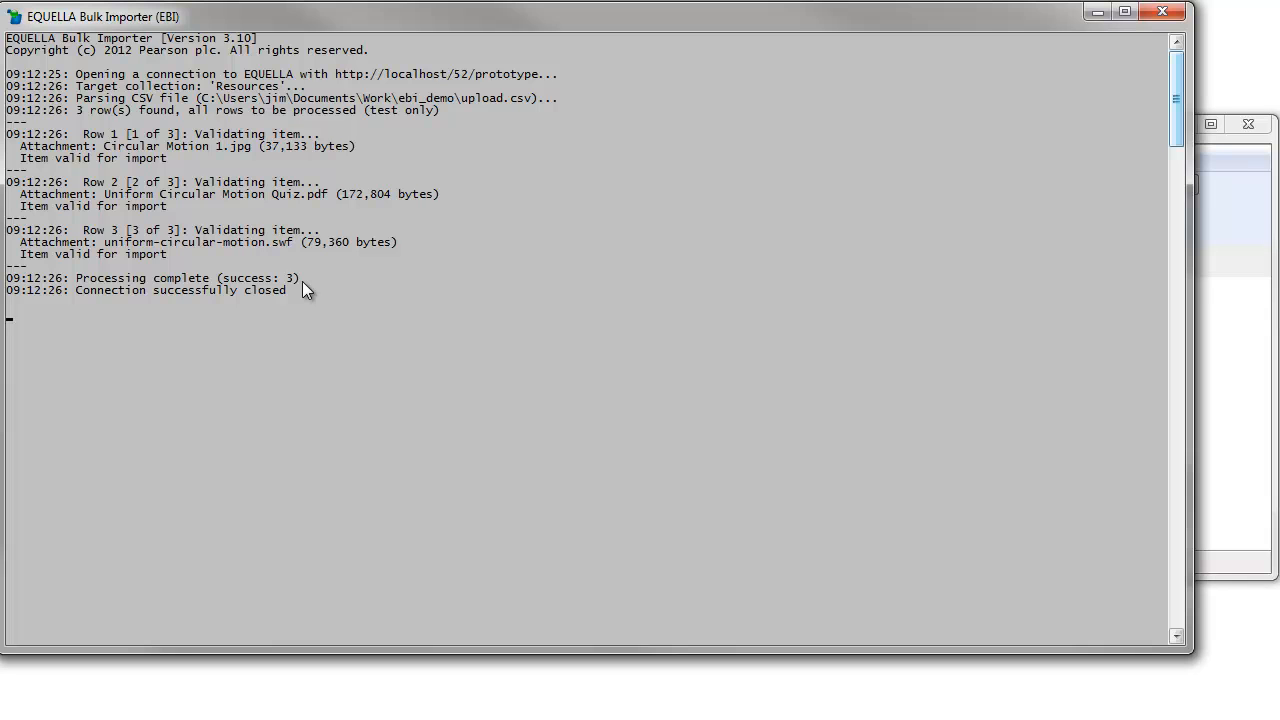
- Confirm with an EQUELLA search that Resources holds no items, then return to the importer
click(103, 680)
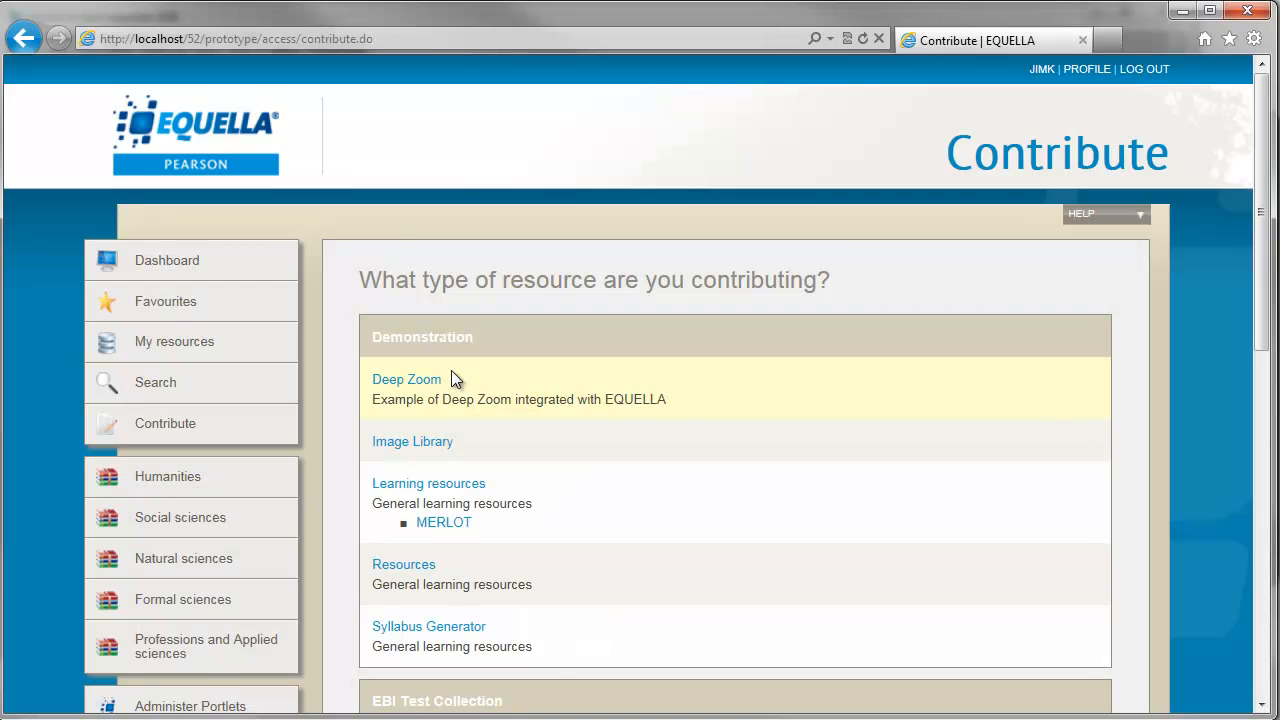
click(163, 396)
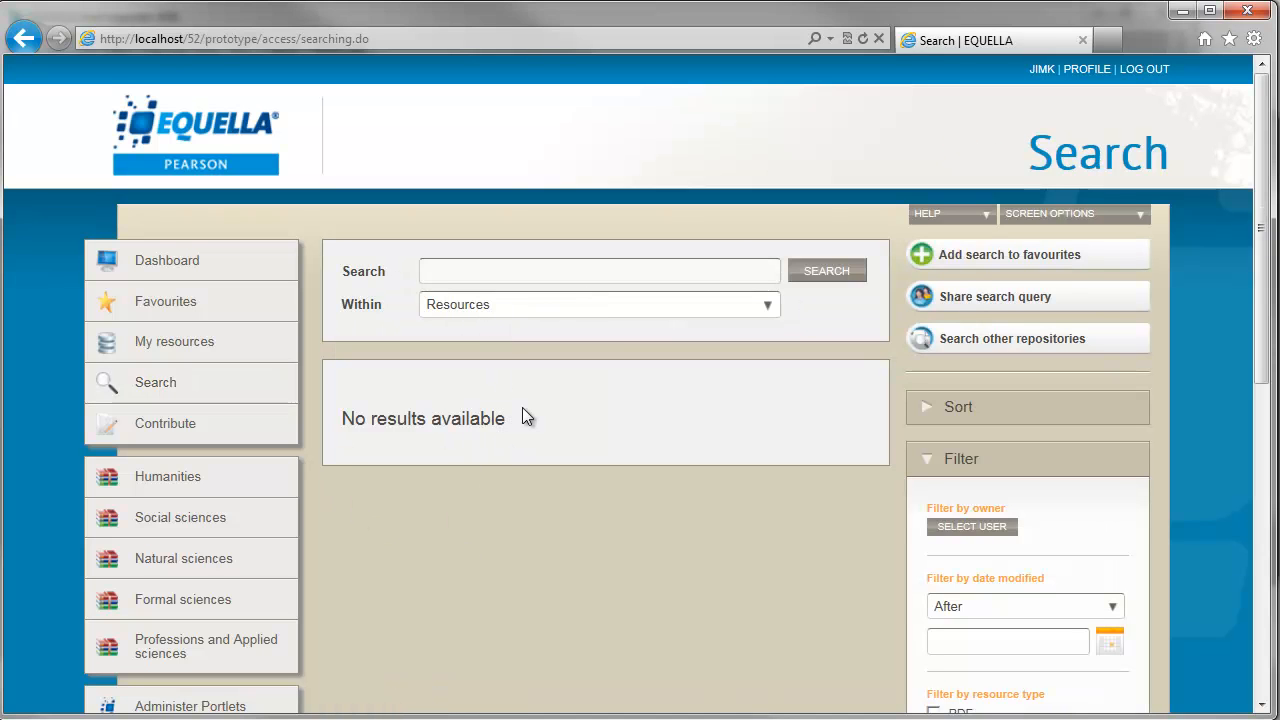
click(1183, 12)
click(1214, 220)
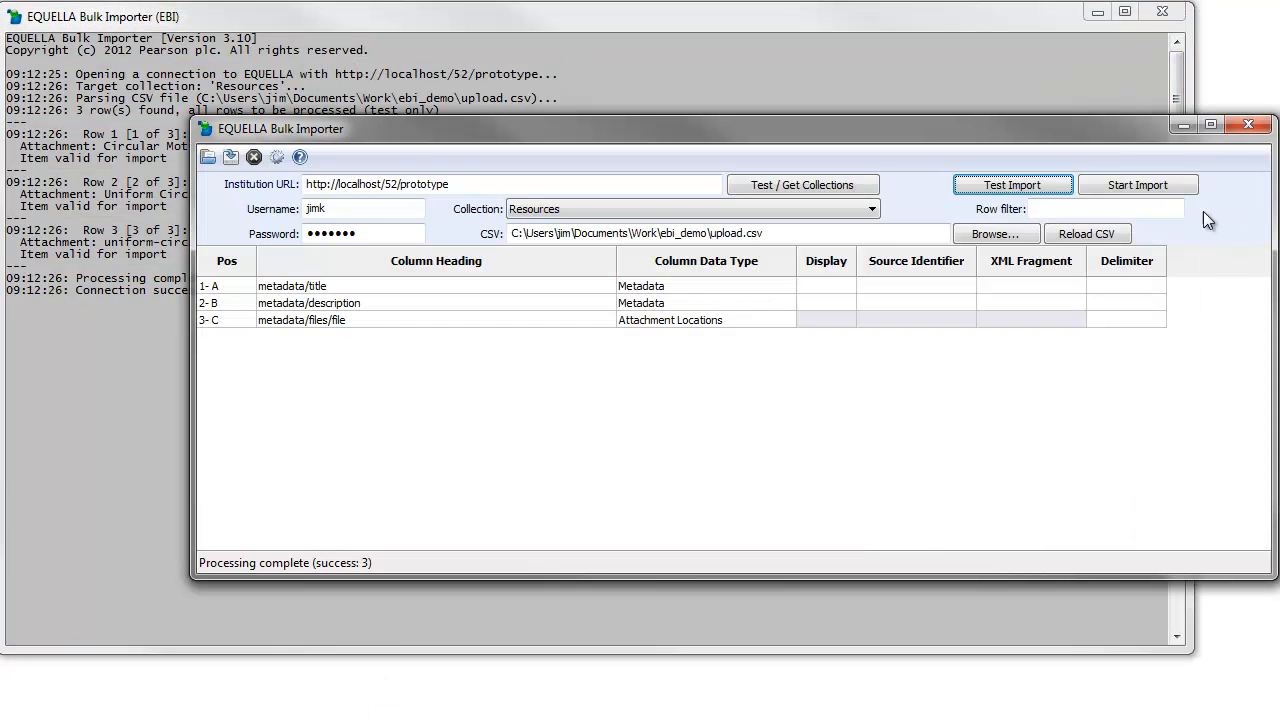
- Run the real import of the three rows and check the log shows success: 3
click(1139, 186)
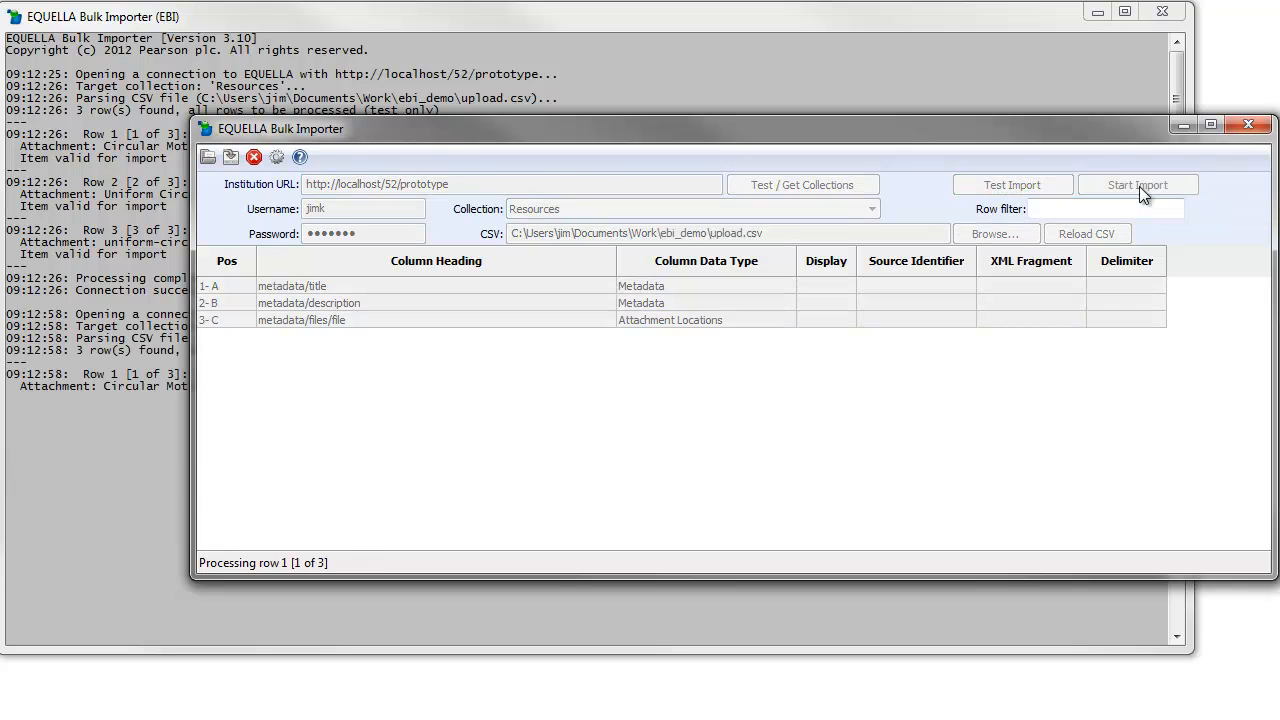
click(127, 375)
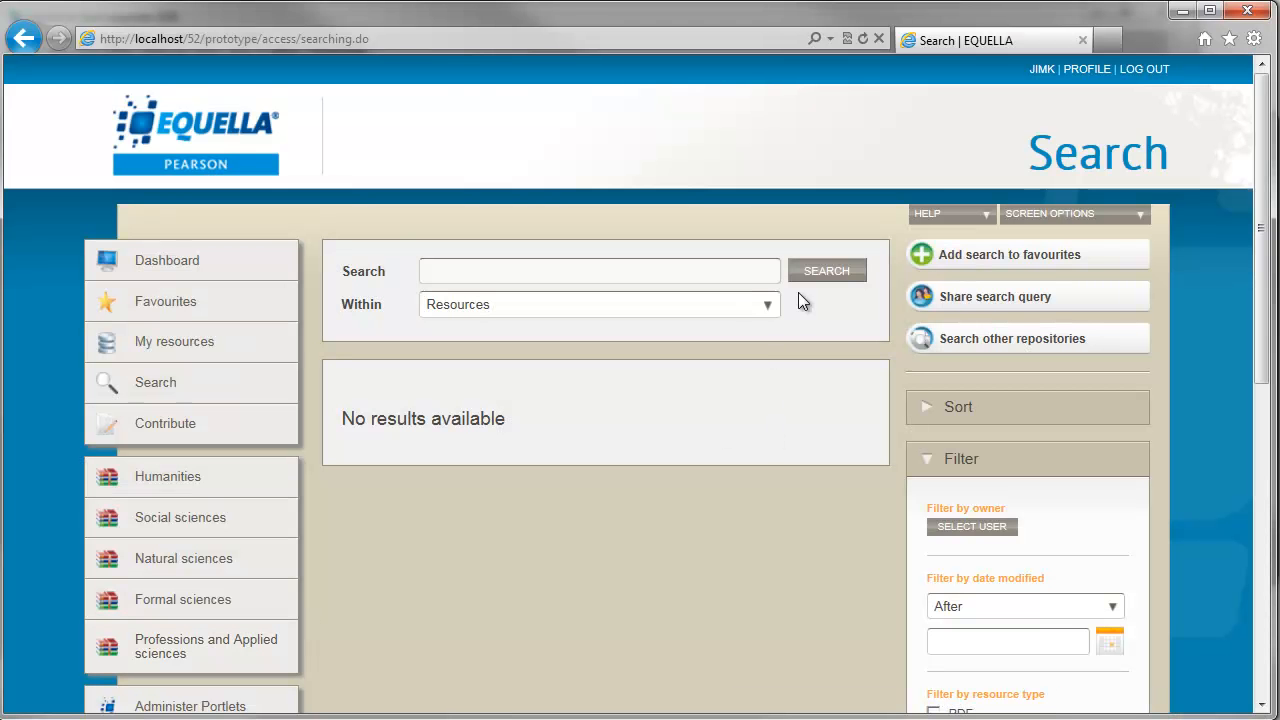
- Rerun the search and open the Uniform Circular Motion Quiz resource and its PDF attachment
click(828, 273)
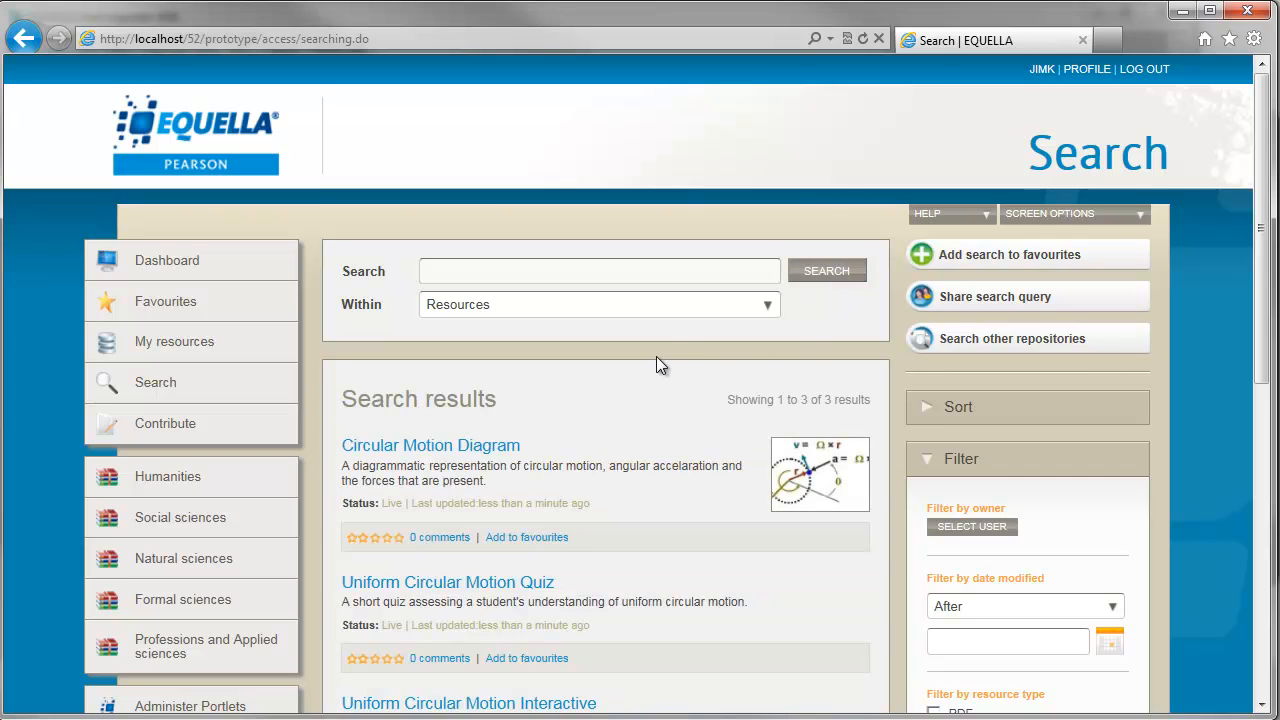
scroll(674, 341, down, 2)
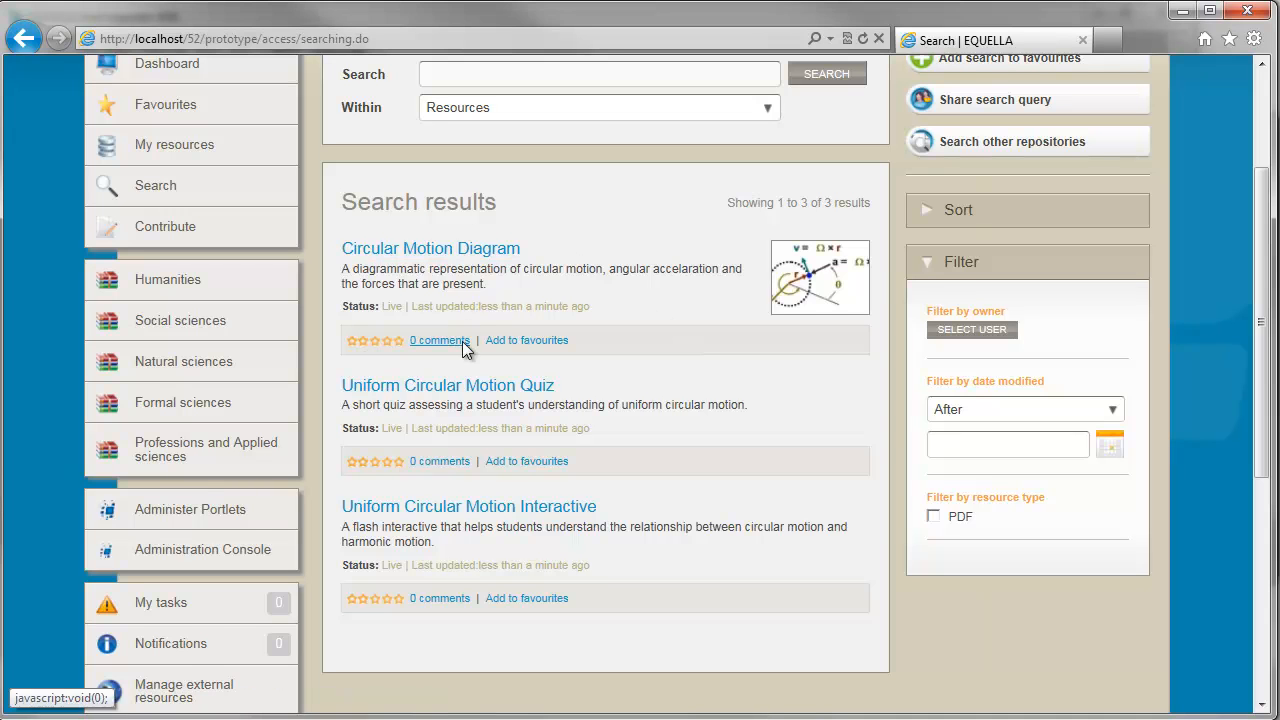
click(462, 398)
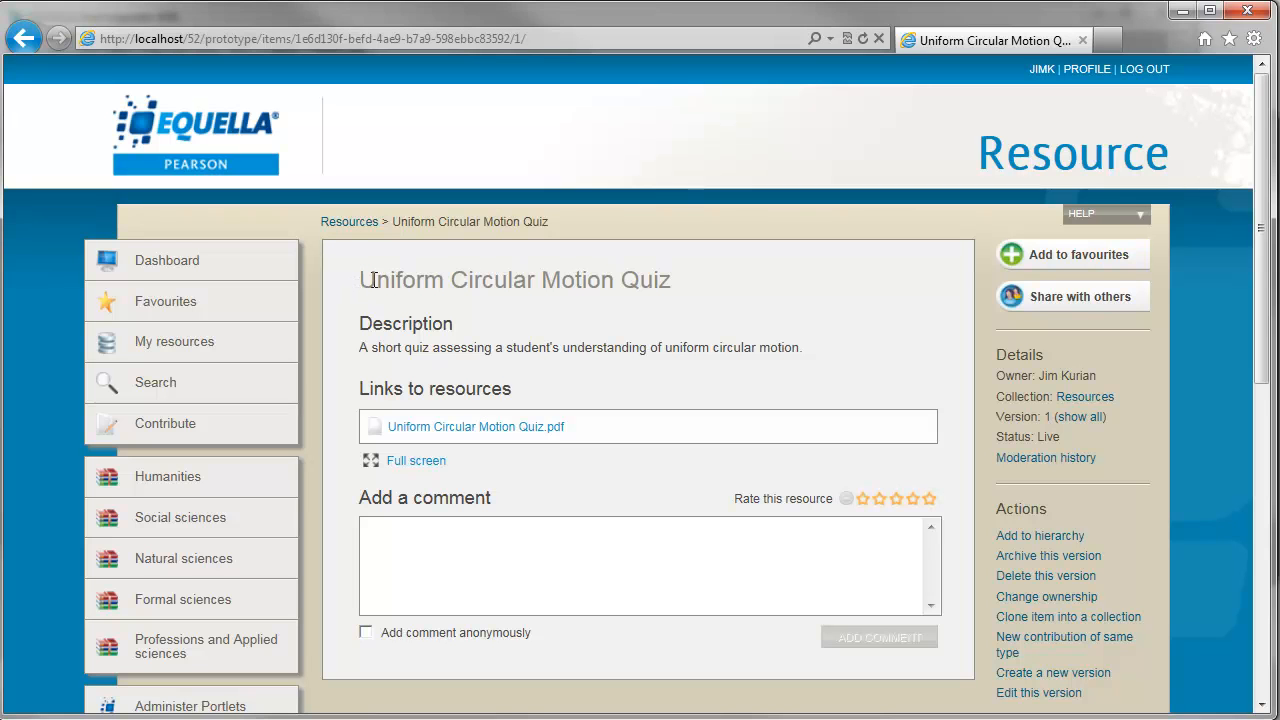
drag(366, 280, 777, 277)
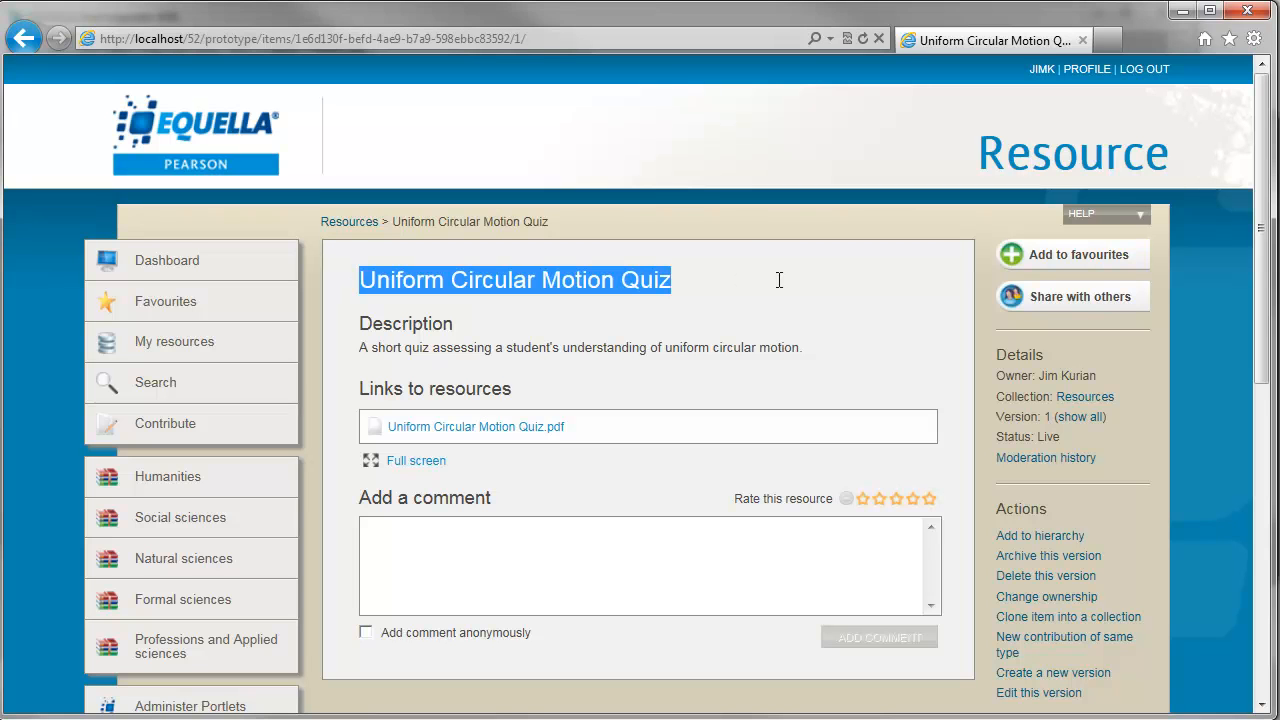
click(810, 349)
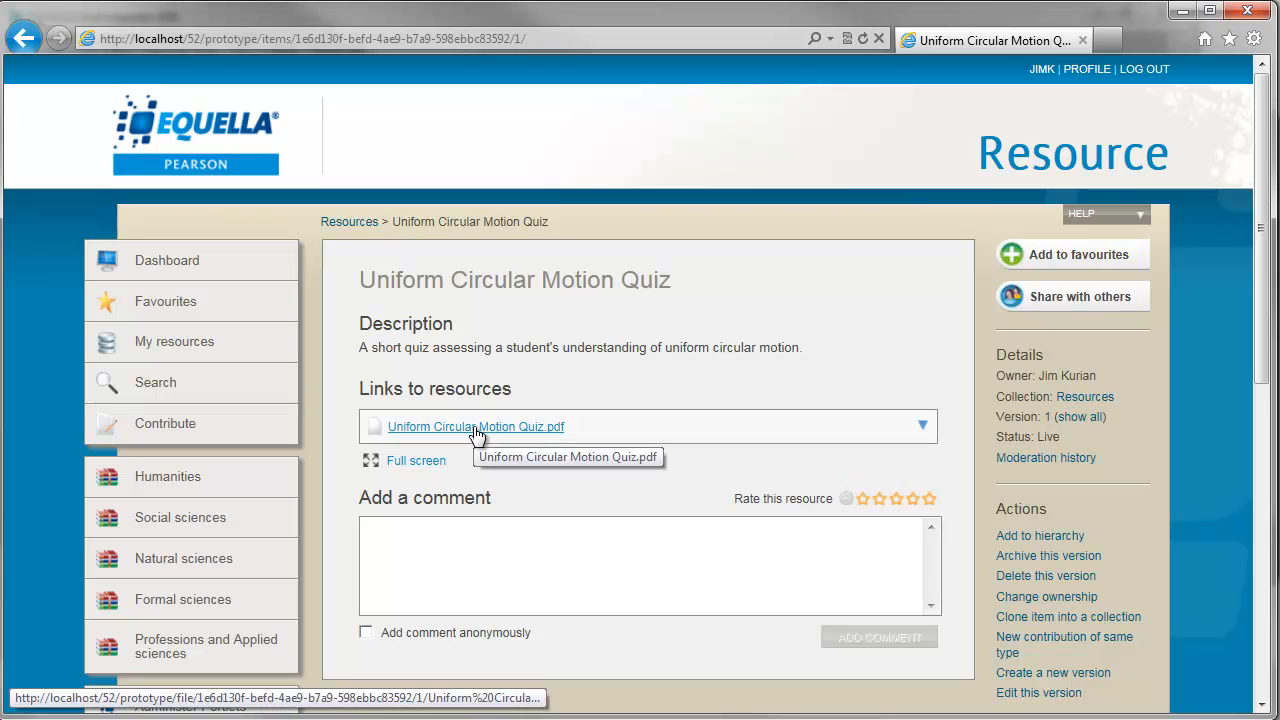
click(519, 432)
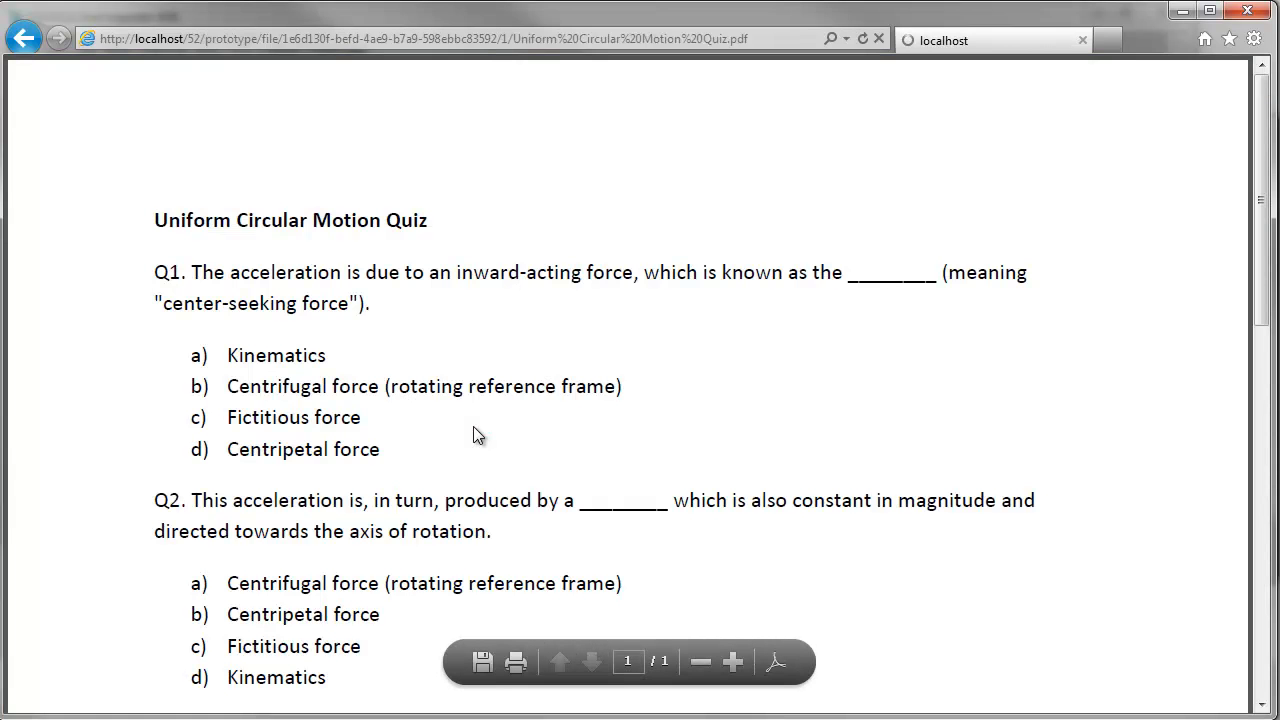
click(22, 40)
click(22, 42)
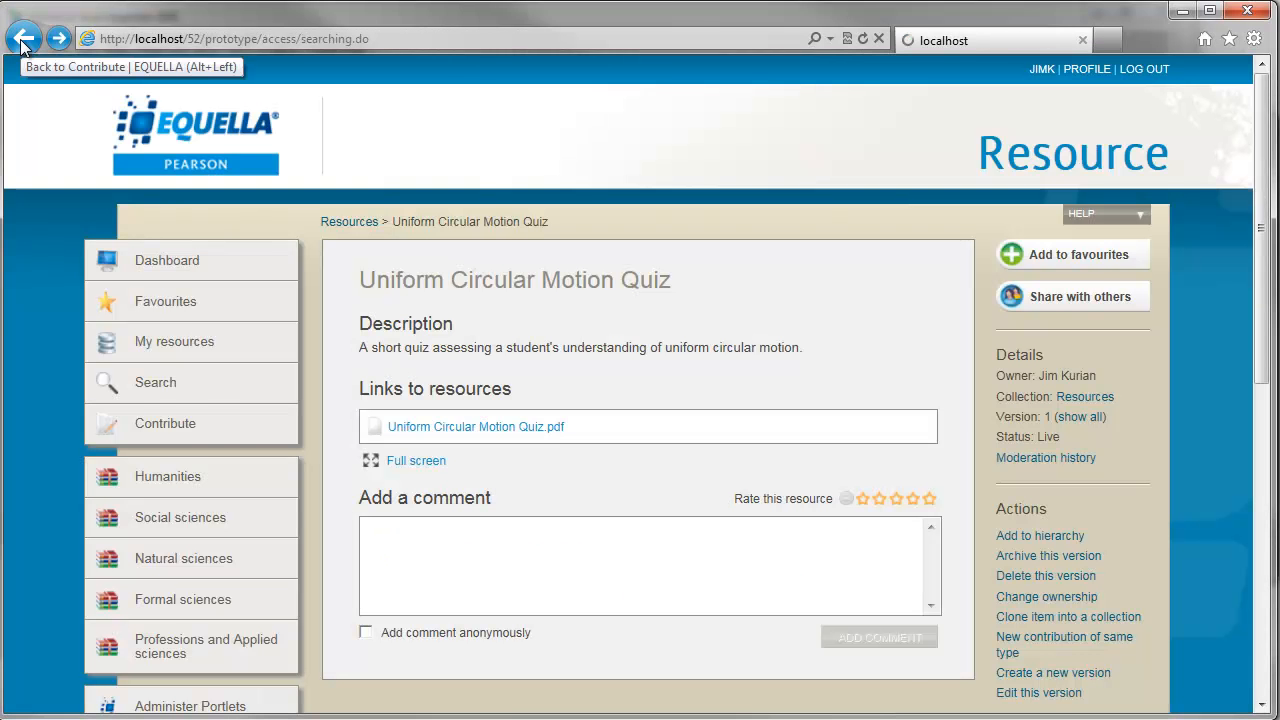
- Open the Uniform Circular Motion Interactive resource and its uniform-circular-motion.swf attachment
click(508, 516)
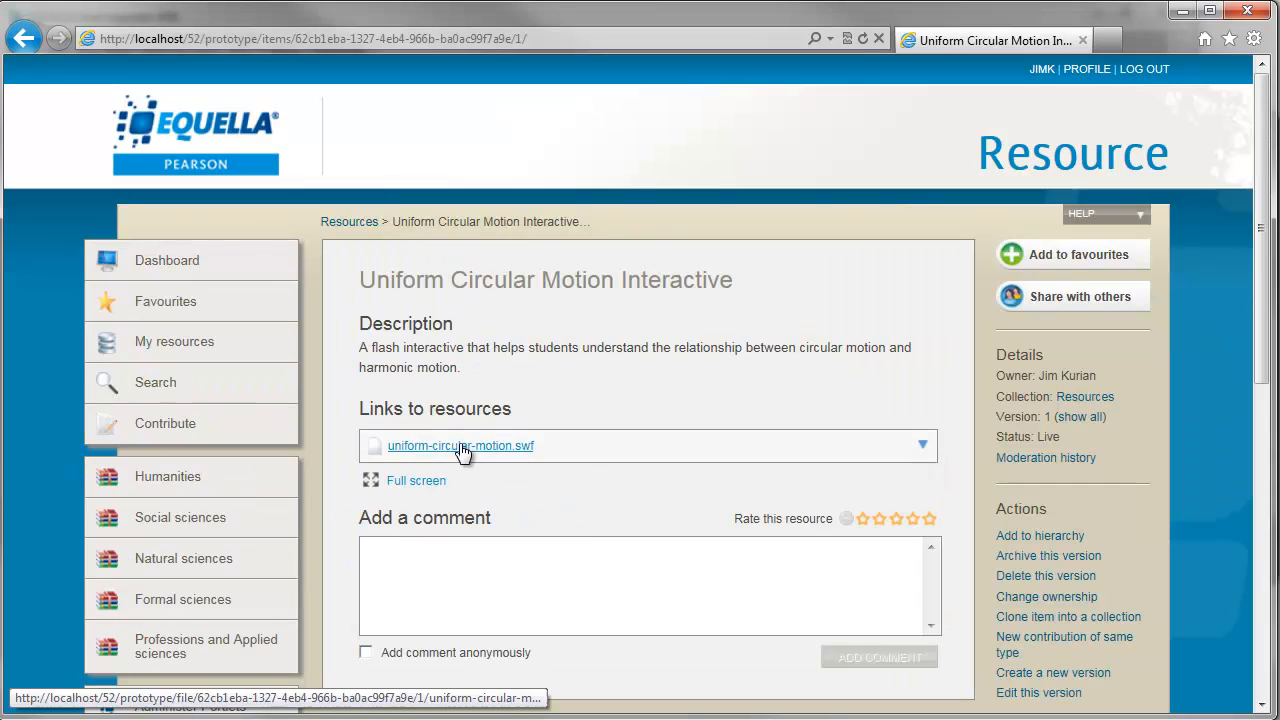
click(460, 446)
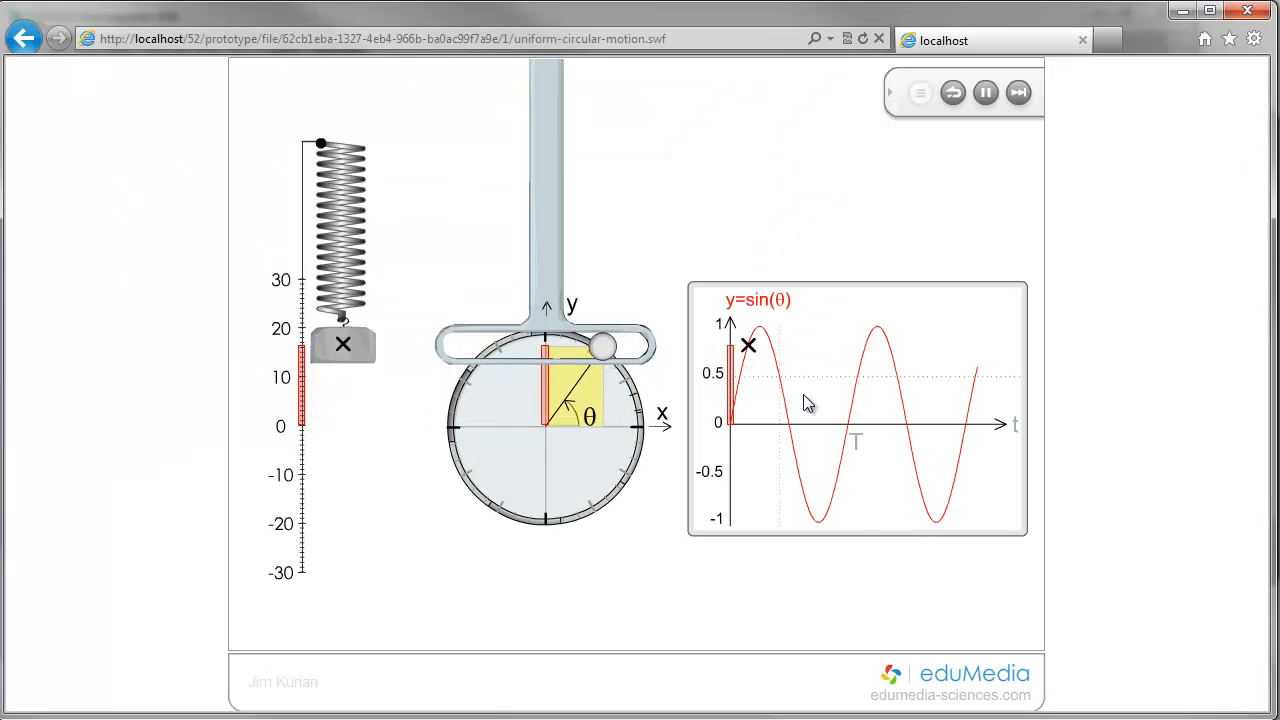
click(25, 40)
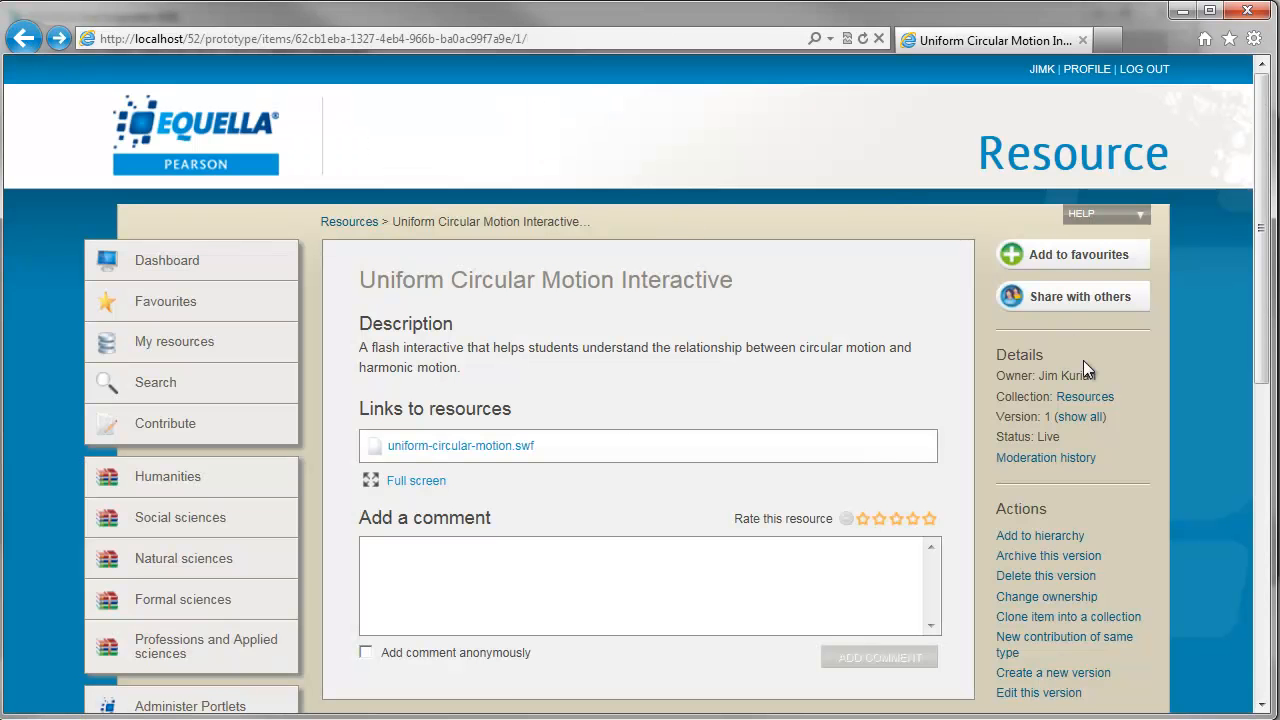